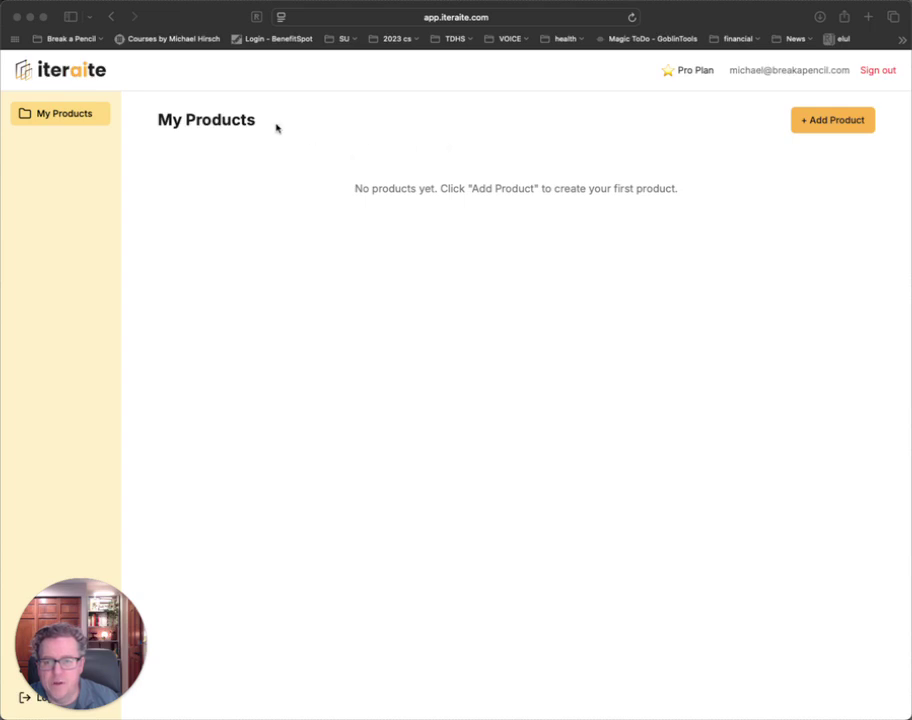
# - Add a new product using the step-by-step wizard that generates its sections sequentially
pyautogui.click(823, 125)
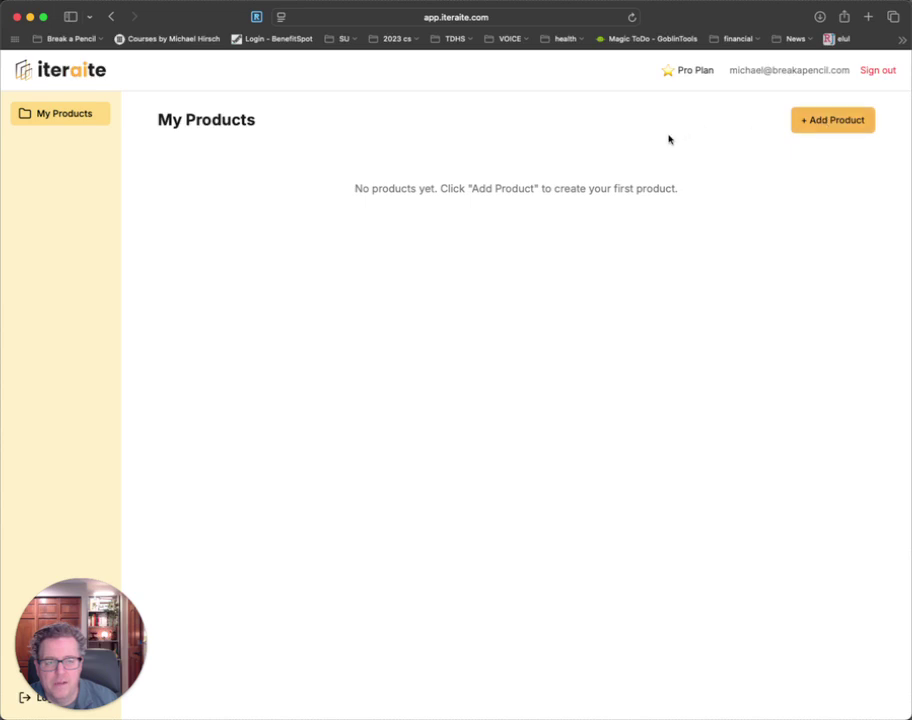
pyautogui.click(818, 120)
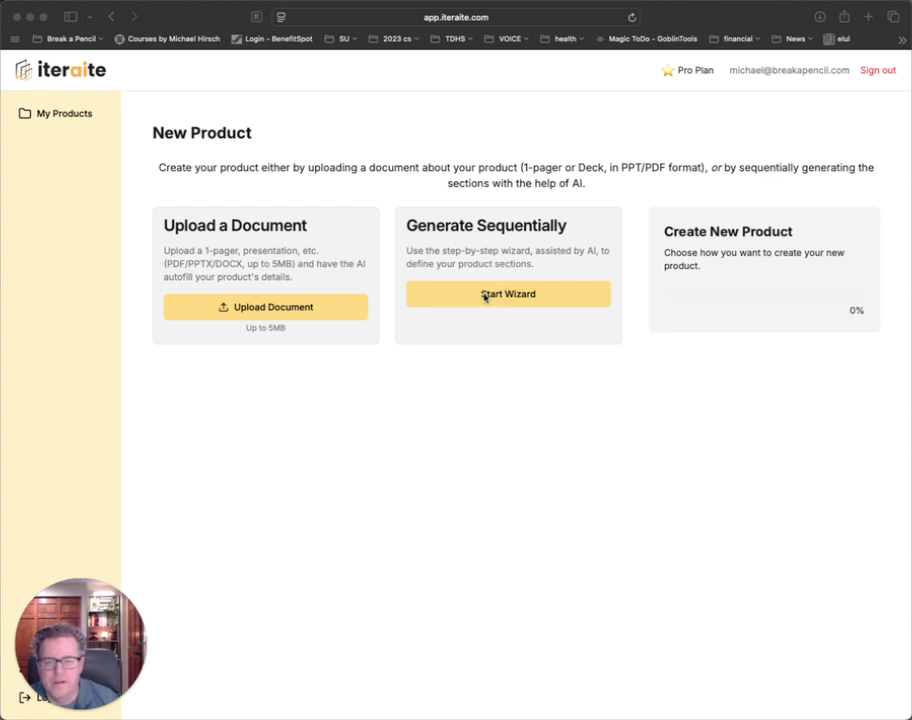
pyautogui.click(488, 294)
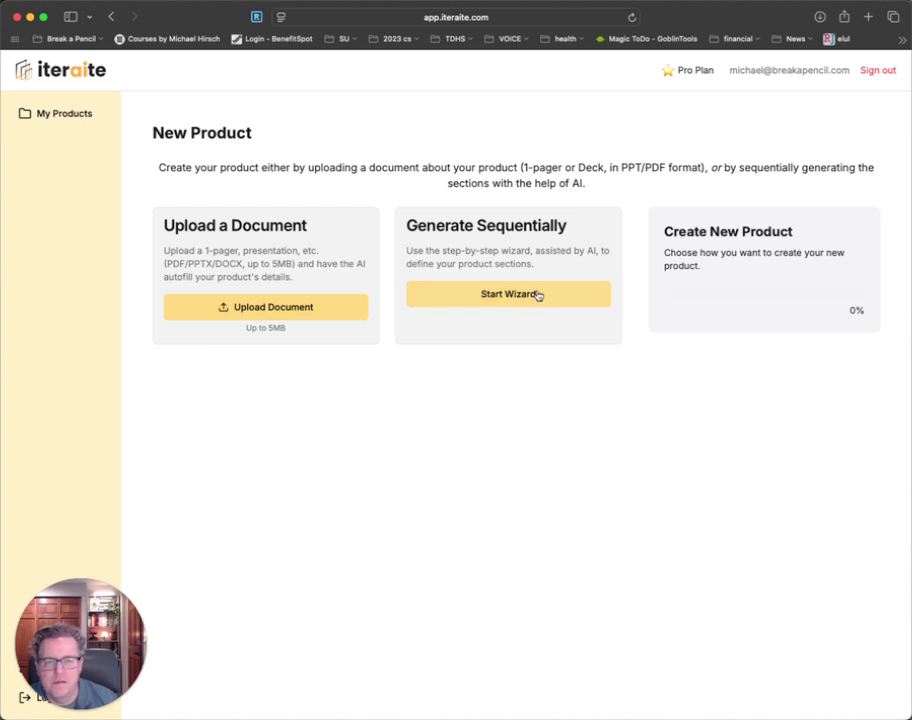
pyautogui.click(546, 298)
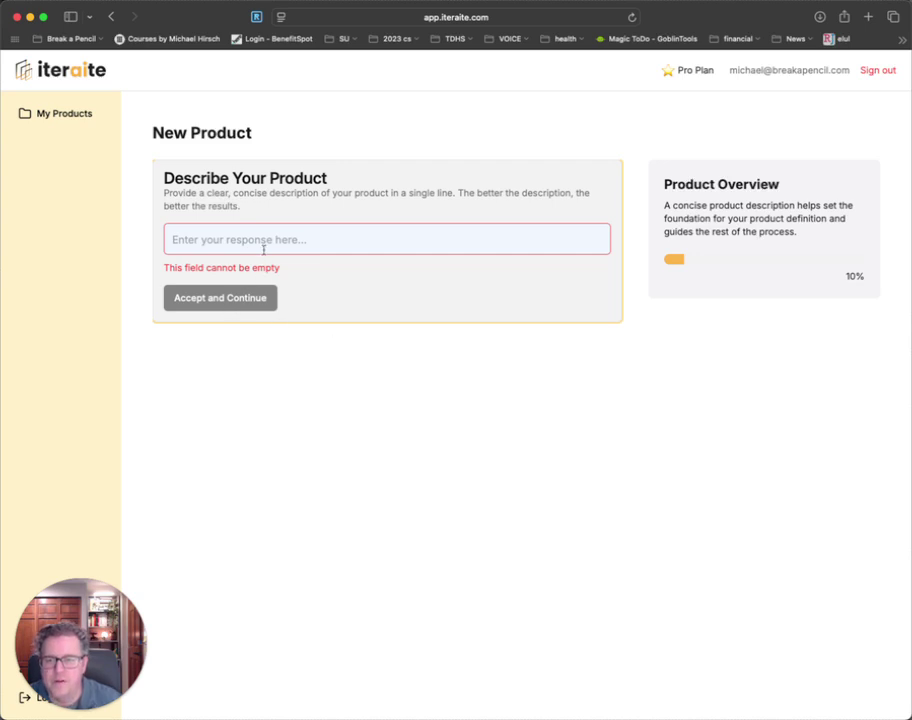
# - Describe the product as a Canvas add-on that builds personalized tutorials from grades, comments, quiz misses, syllabus, textbook and case readings, and accept the description
pyautogui.click(236, 238)
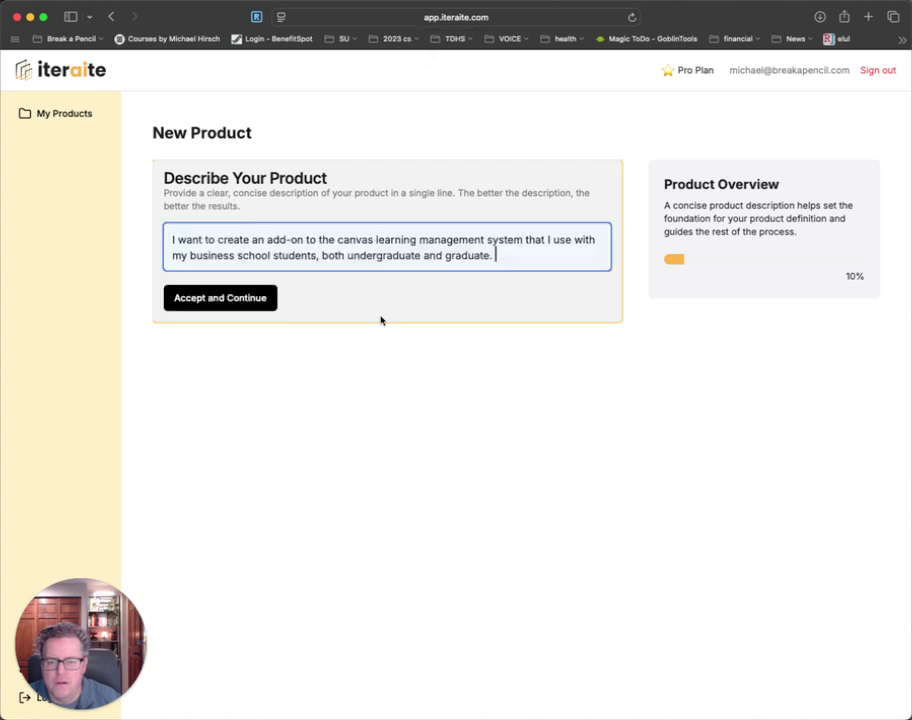
pyautogui.hotkey('alt', 'space')
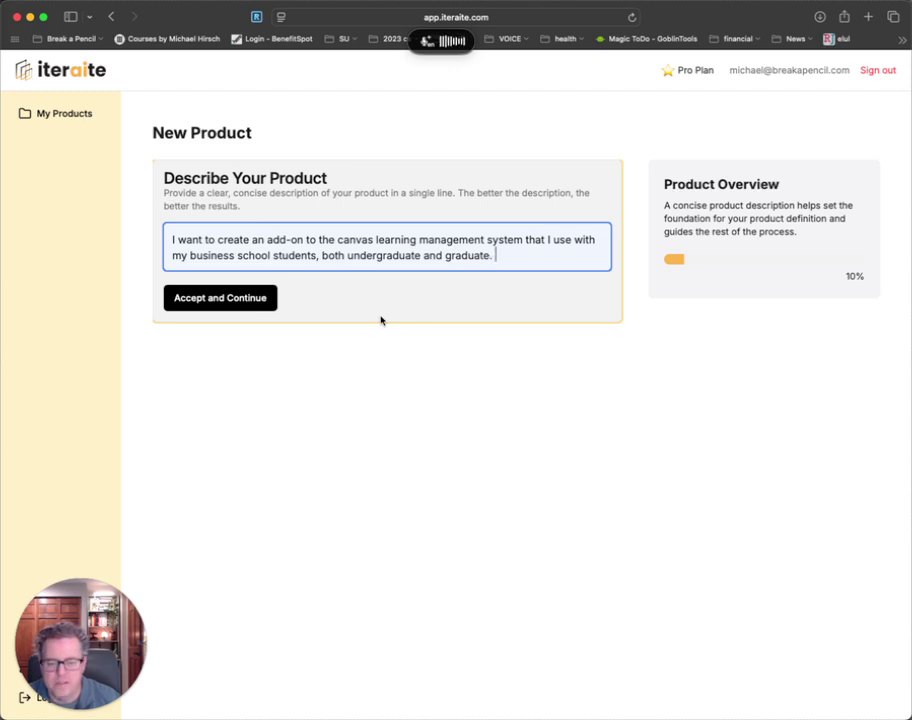
pyautogui.hotkey('alt', 'space')
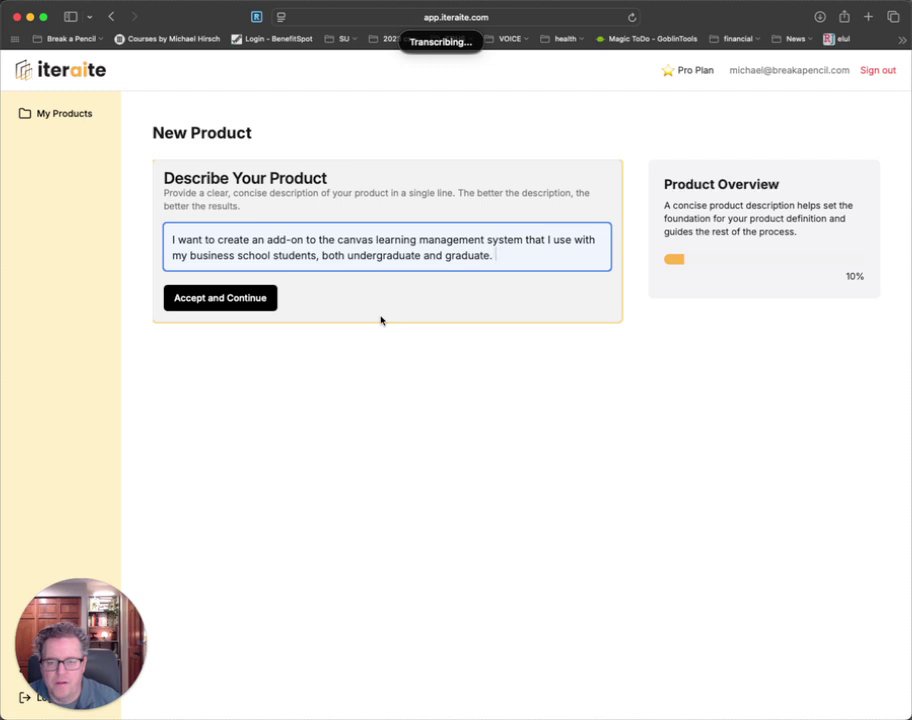
pyautogui.hotkey('alt', 'space')
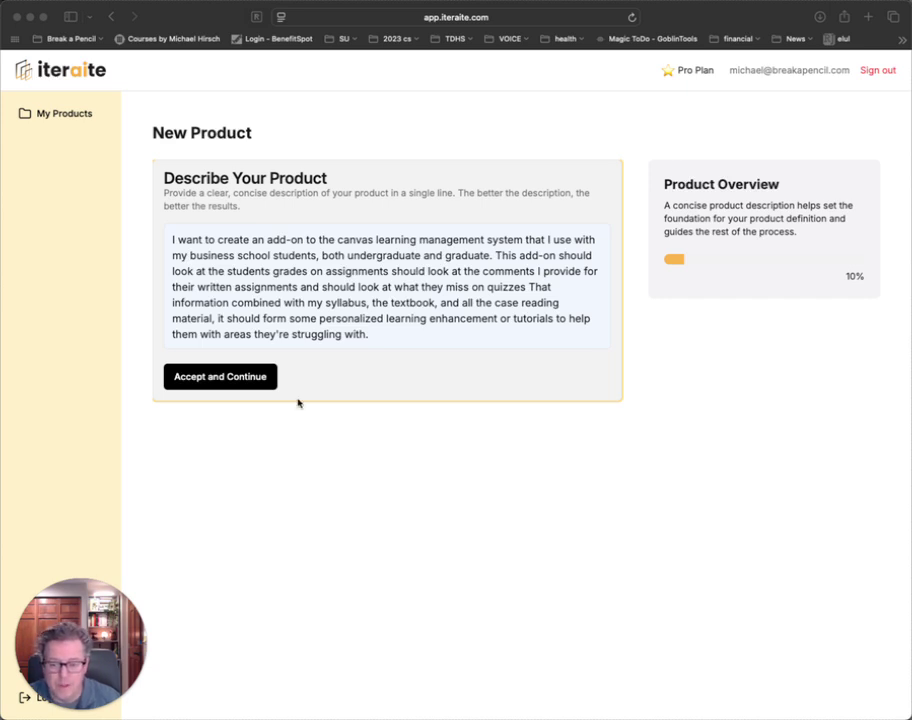
pyautogui.click(232, 380)
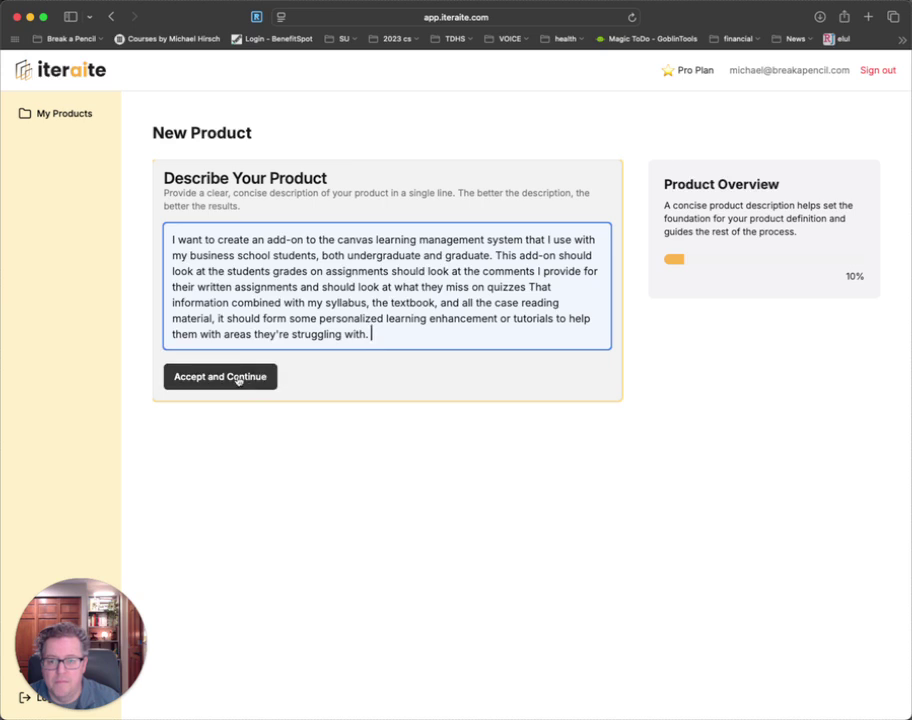
pyautogui.click(224, 378)
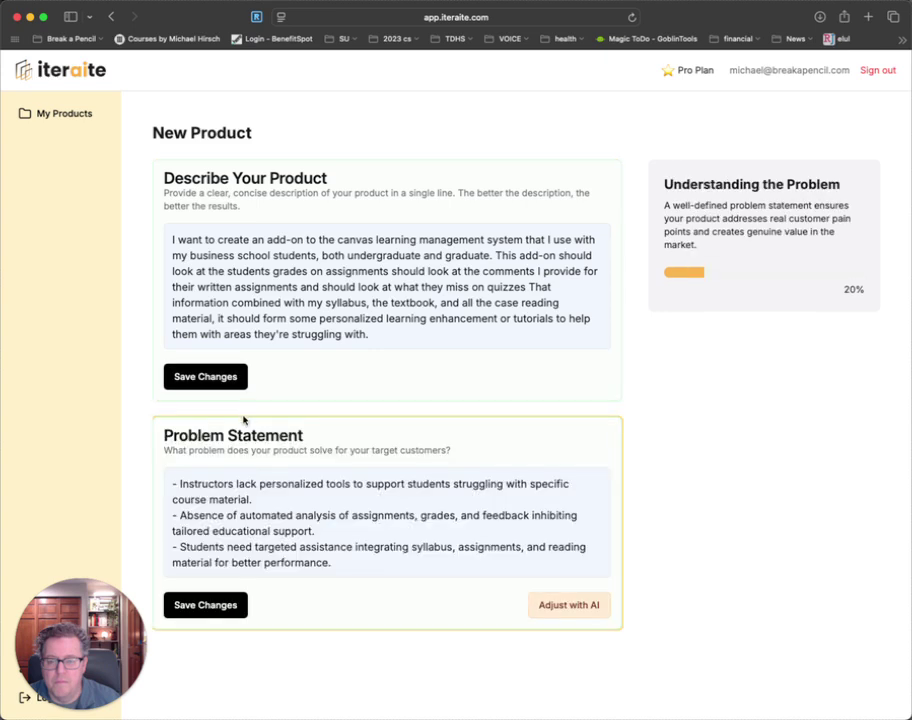
# - Accept the generated problem statement and the Education business field, and set the business type to B2B (Business to Business)
pyautogui.click(218, 606)
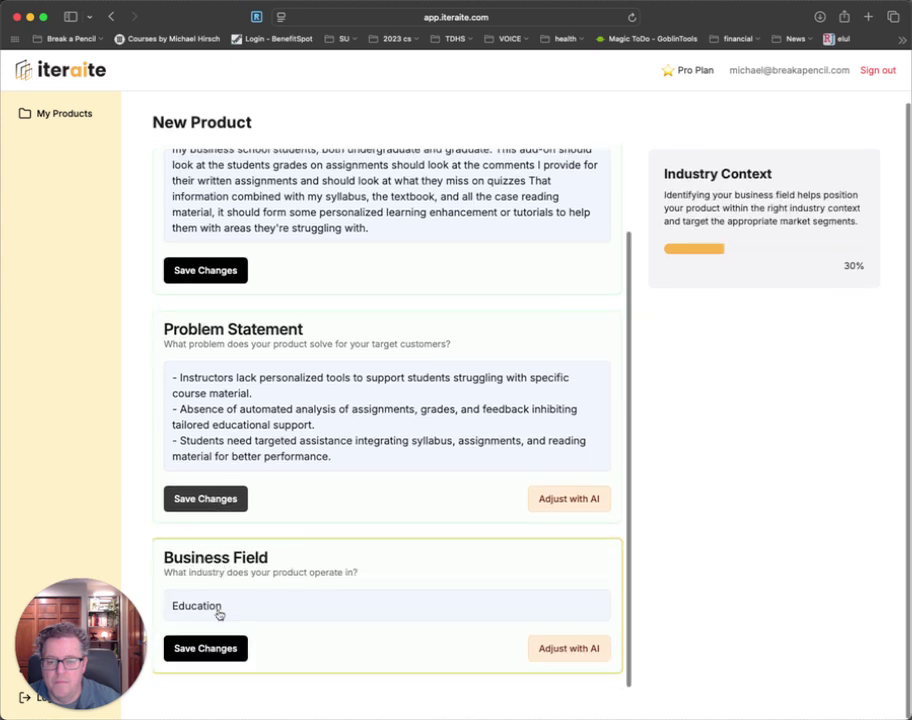
pyautogui.click(214, 648)
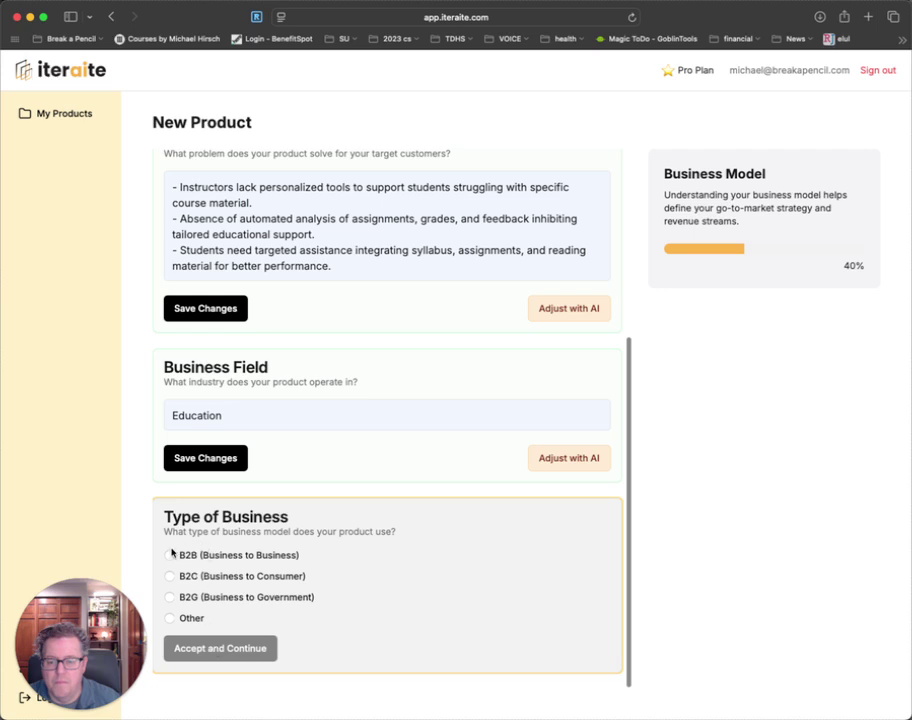
pyautogui.click(169, 555)
pyautogui.click(210, 650)
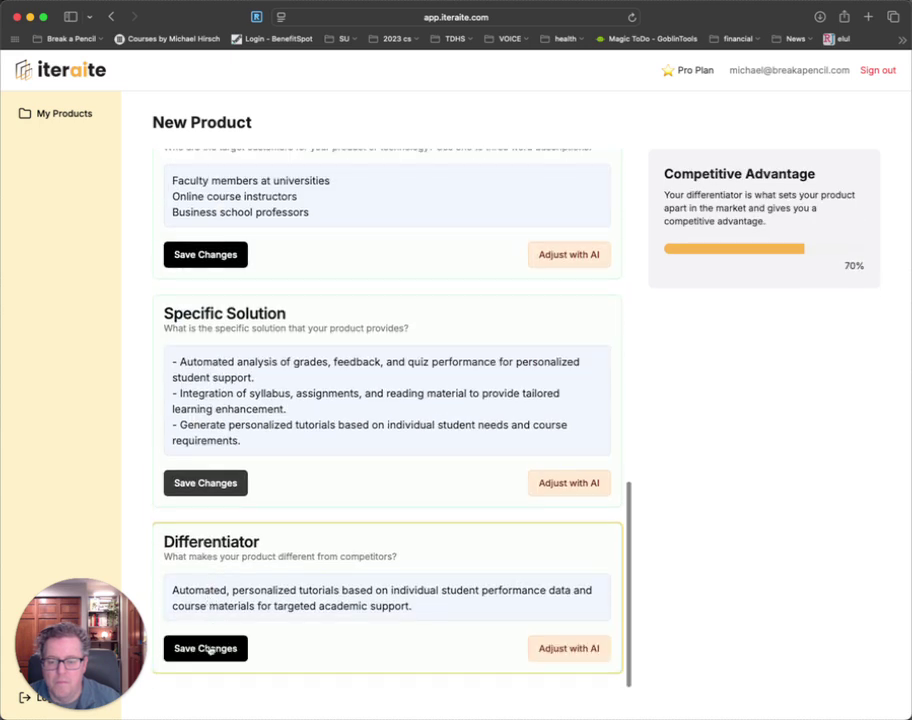
# - Accept the generated differentiator, mission statement and product summary, and save the product under the suggested name InsightTutor
pyautogui.click(207, 649)
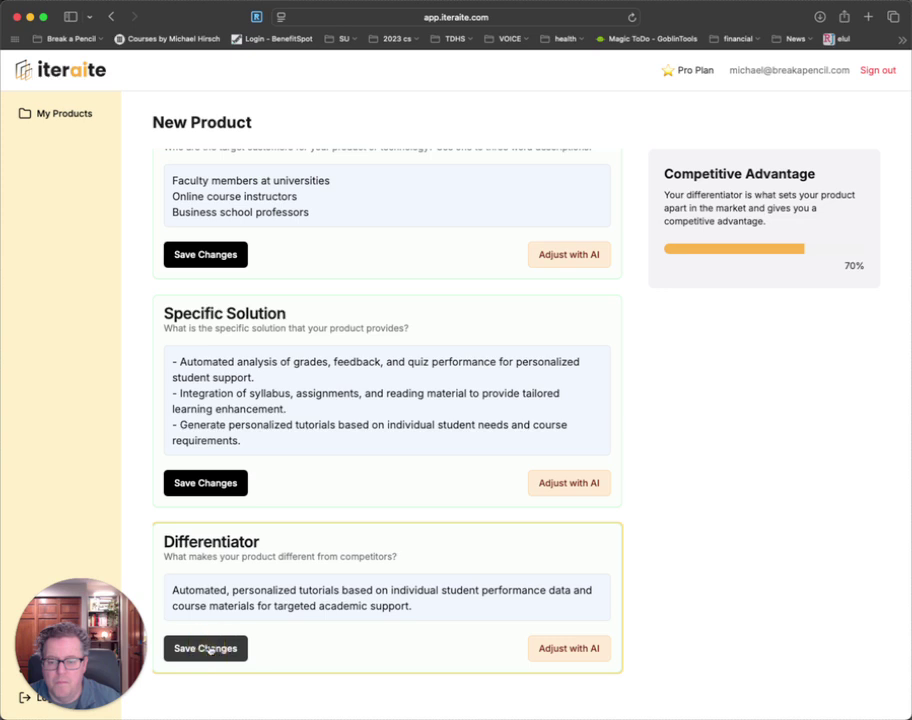
pyautogui.click(206, 648)
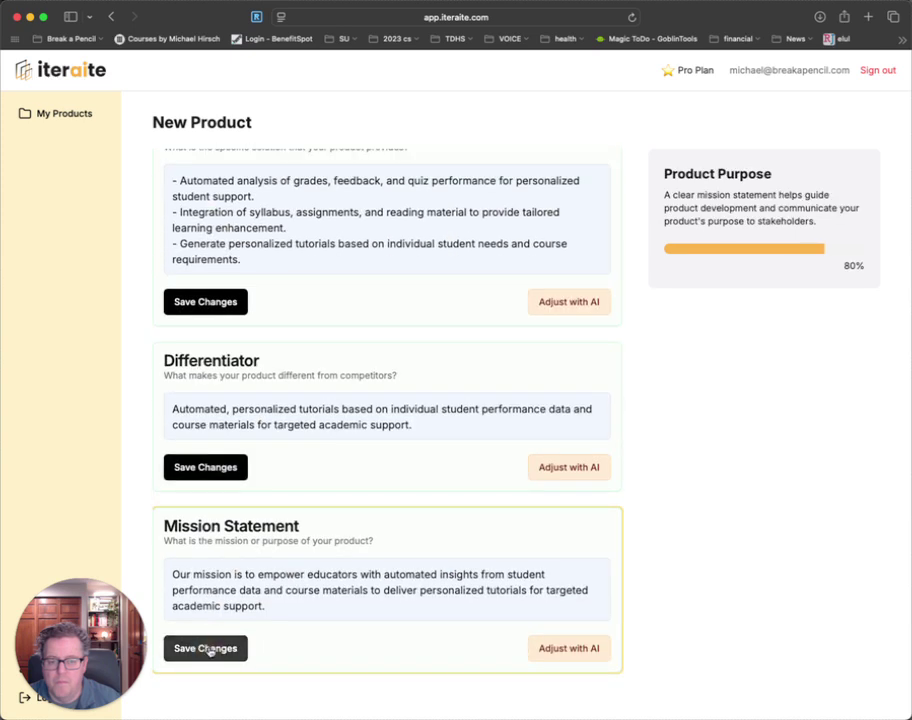
pyautogui.click(206, 648)
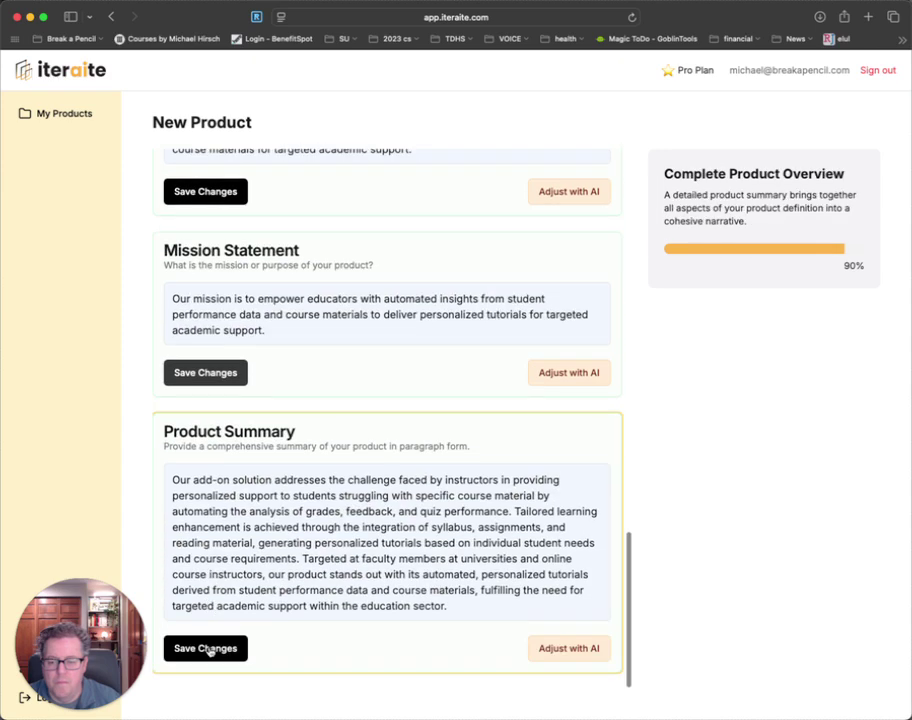
pyautogui.click(207, 648)
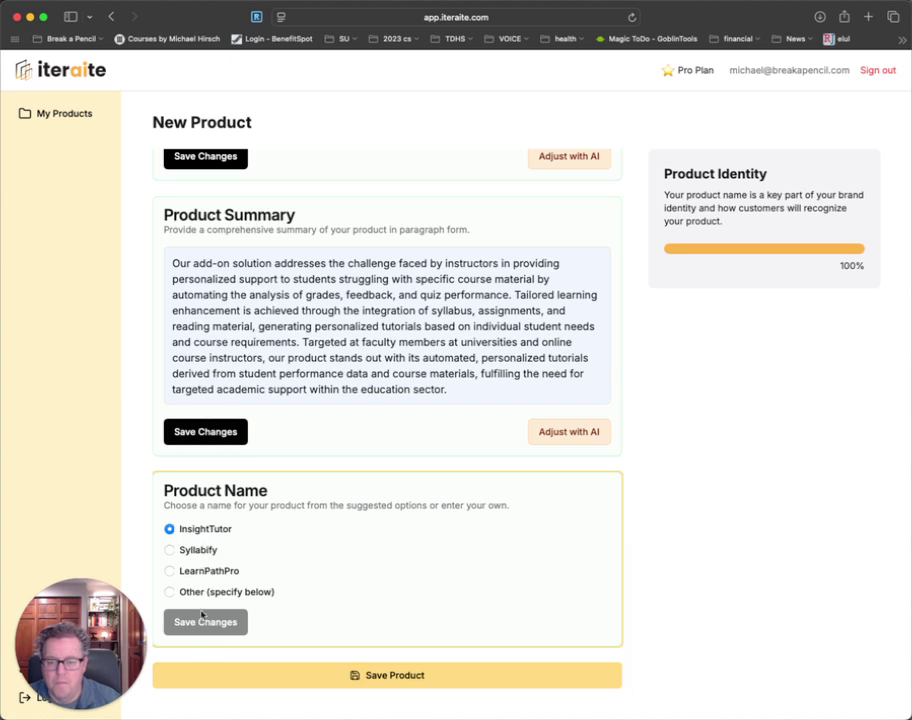
pyautogui.click(264, 677)
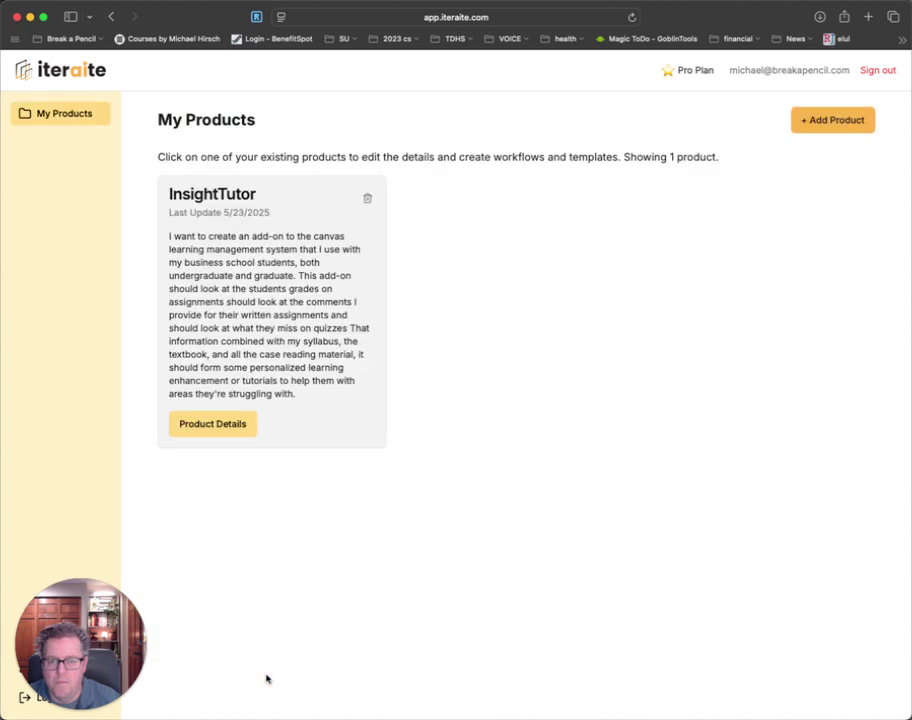
# - Open the InsightTutor product and start its Design workflow with the Product Requirements Document
pyautogui.click(240, 358)
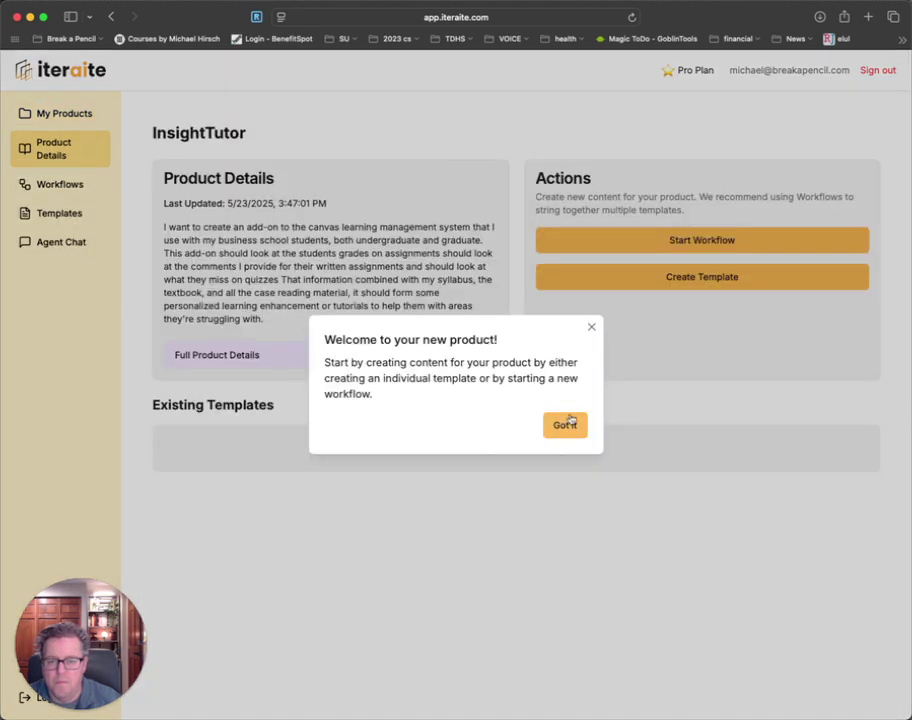
pyautogui.click(571, 430)
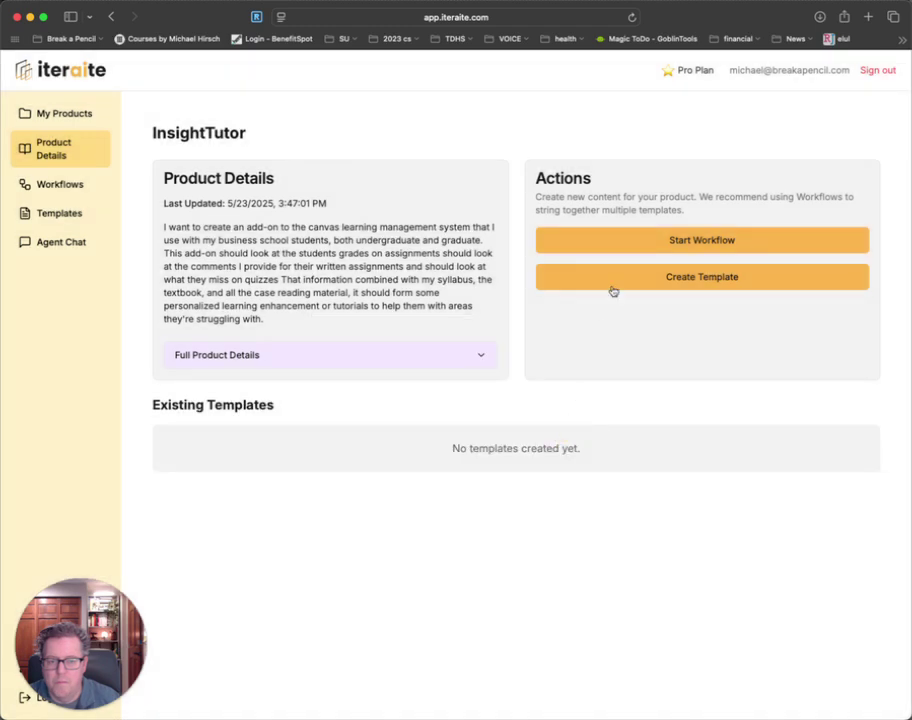
pyautogui.click(629, 242)
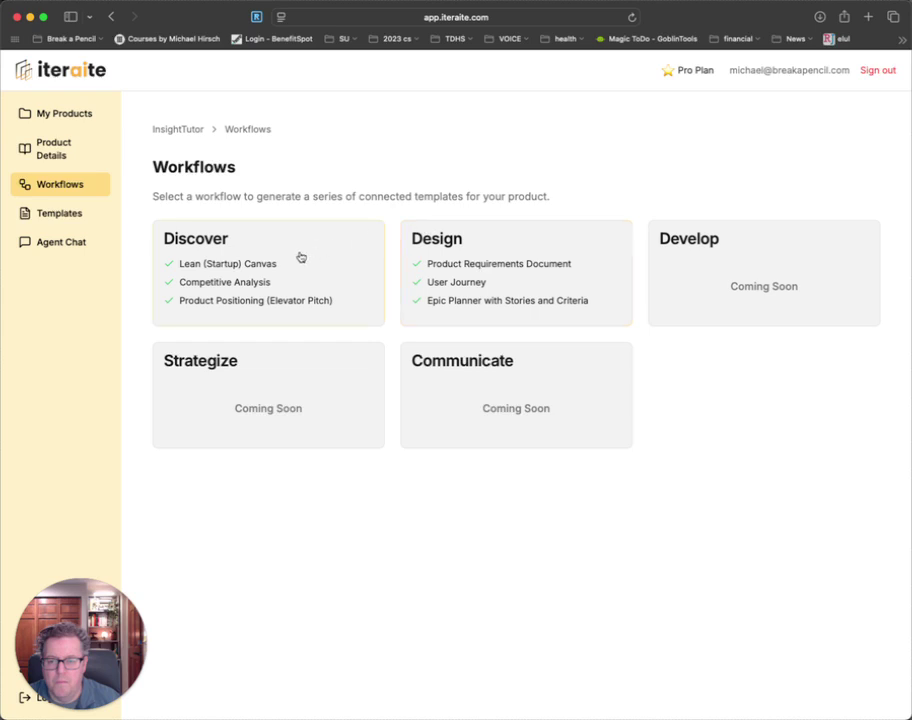
pyautogui.click(462, 264)
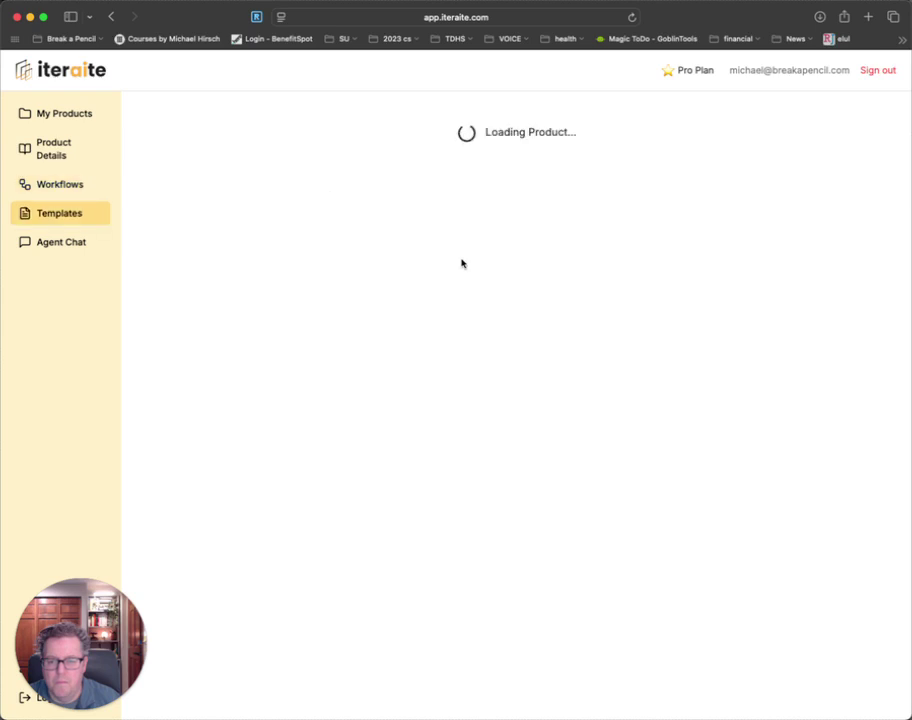
# - Set the scope of the Product Requirements Document to The entire Product and confirm it
pyautogui.click(242, 249)
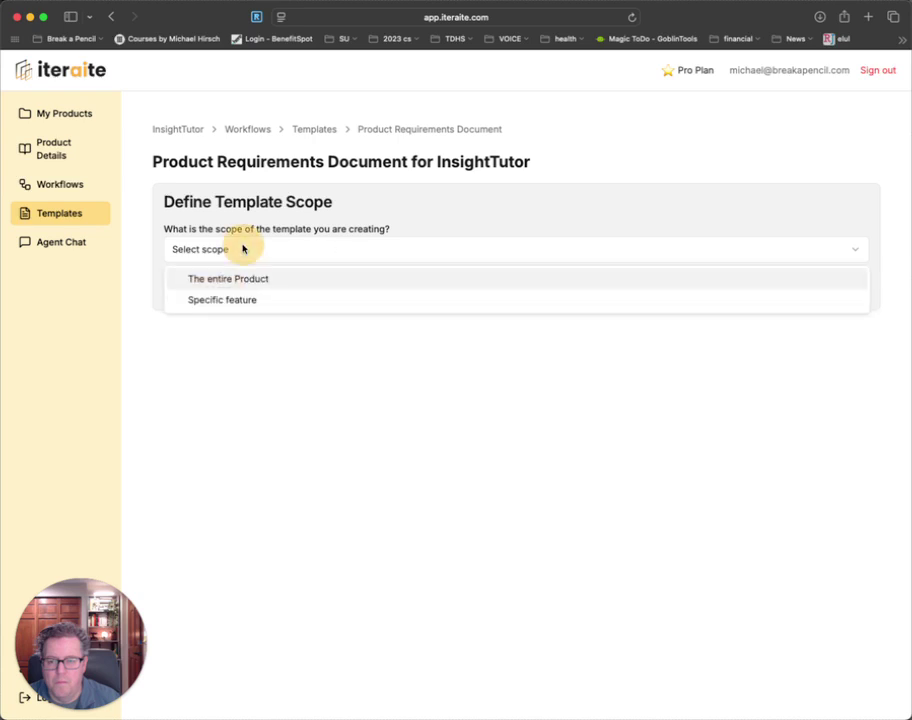
pyautogui.click(207, 300)
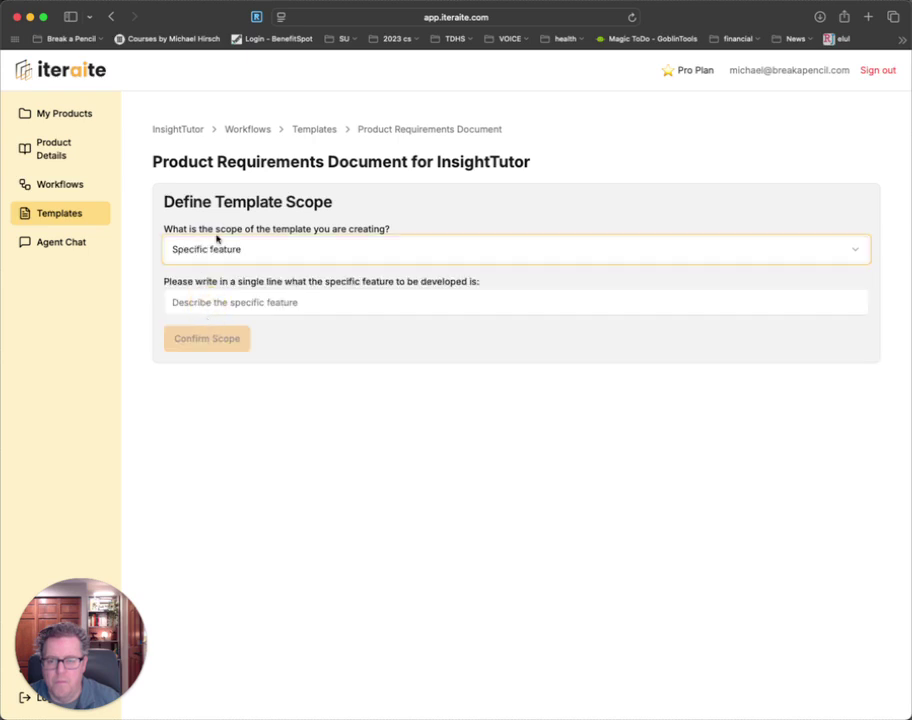
pyautogui.click(210, 255)
pyautogui.click(210, 279)
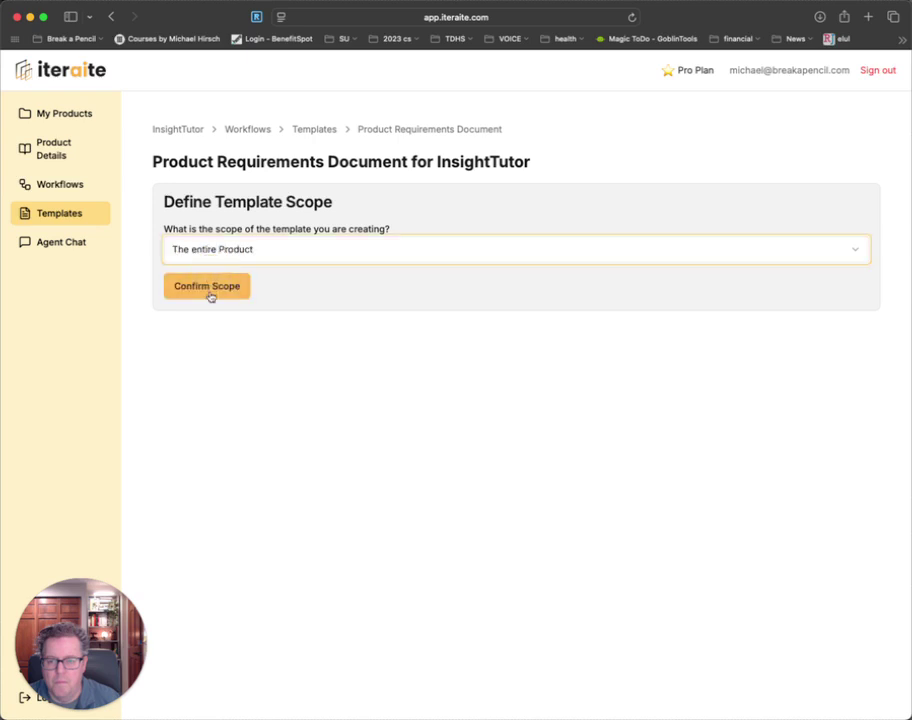
pyautogui.click(210, 293)
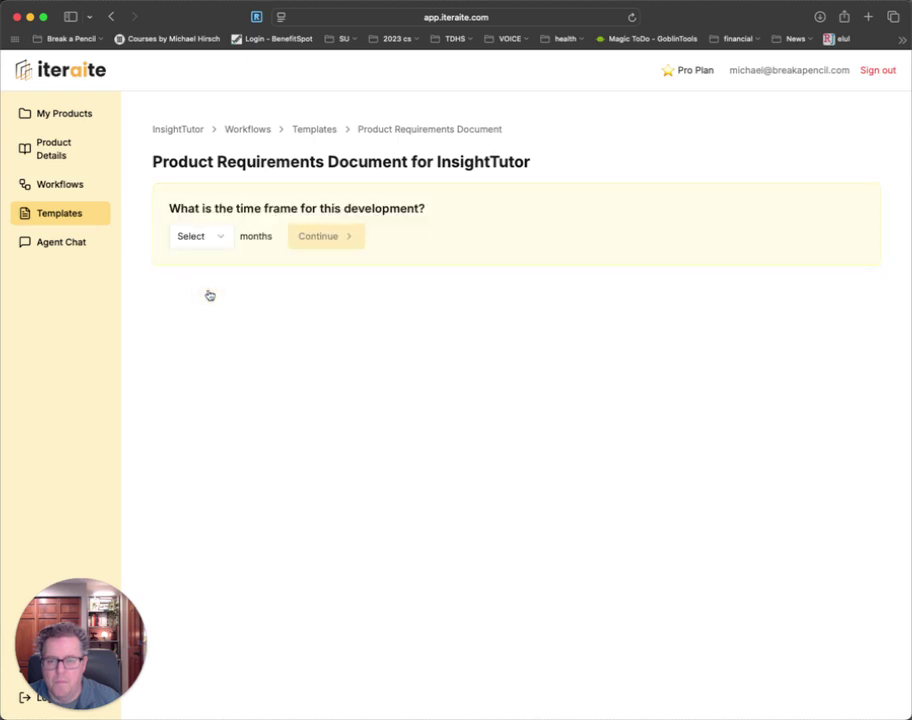
# - Generate the Product Requirements Document for an 11-month development time frame and save it
pyautogui.click(216, 237)
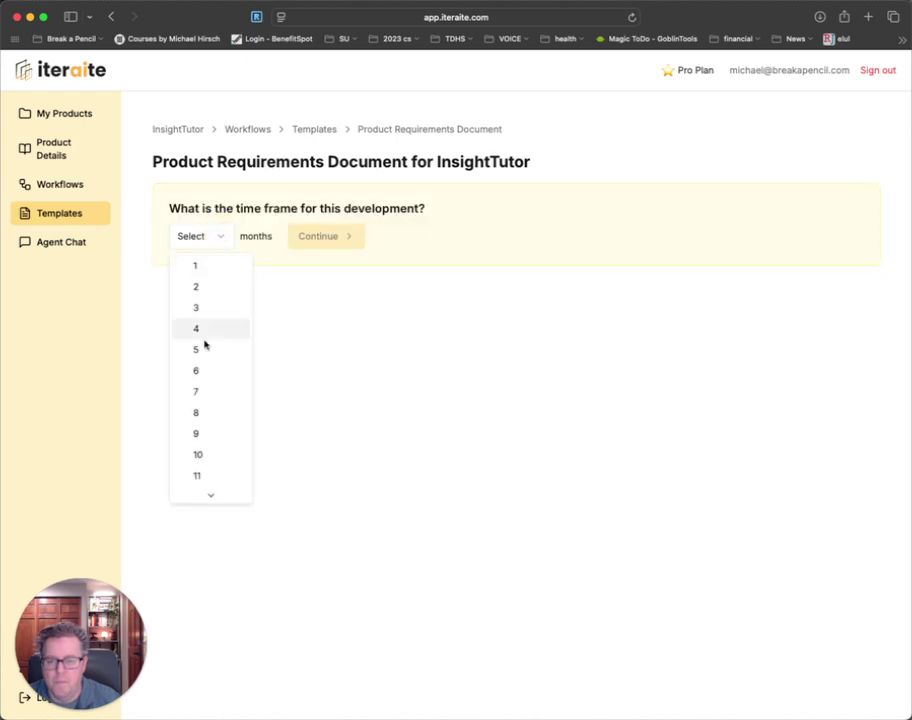
pyautogui.click(201, 477)
pyautogui.click(312, 234)
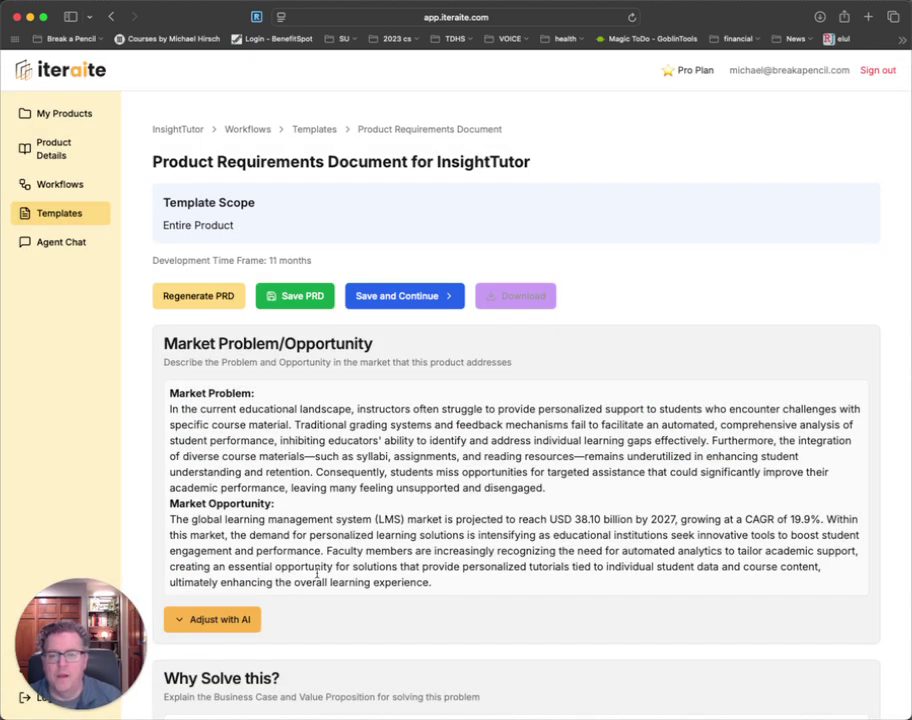
pyautogui.click(311, 298)
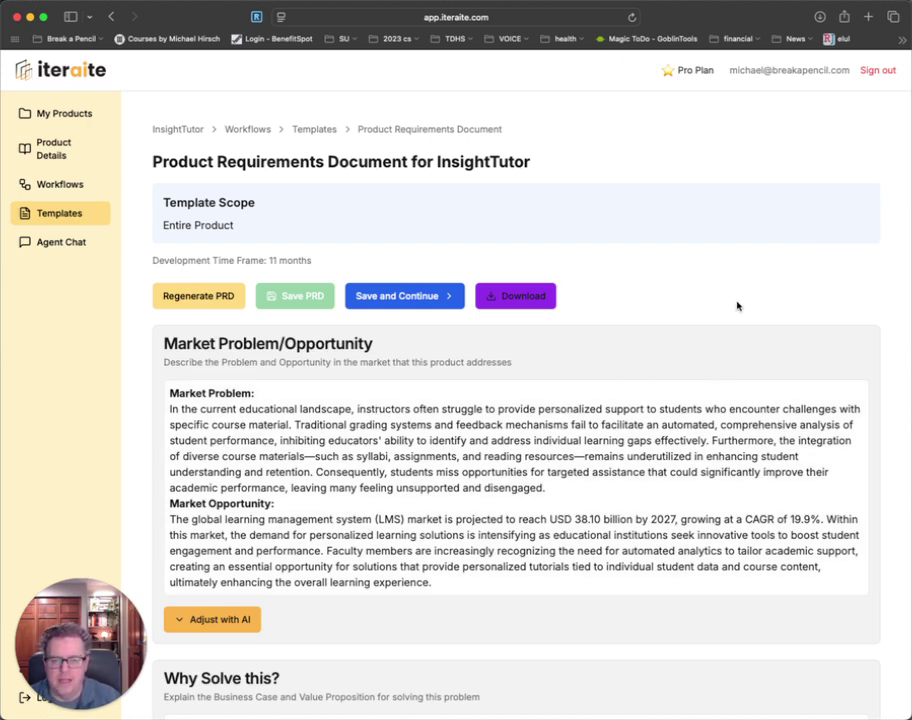
# - Review the Market Problem/Opportunity, Why Solve this? and Competition Summary sections of the Product Requirements Document
pyautogui.scroll(-5, 737, 306)
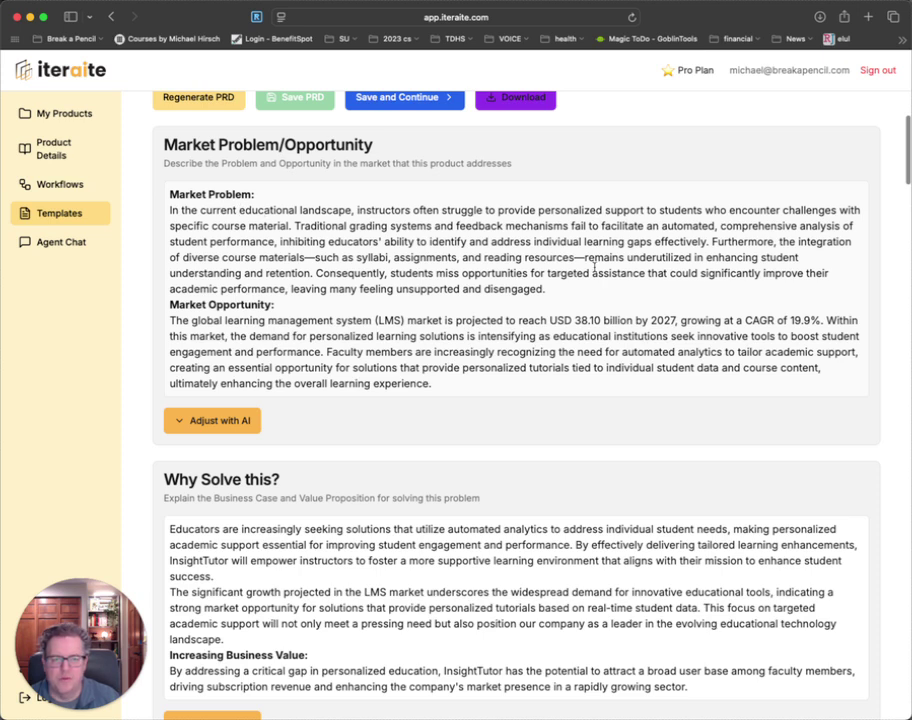
pyautogui.scroll(-3, 420, 300)
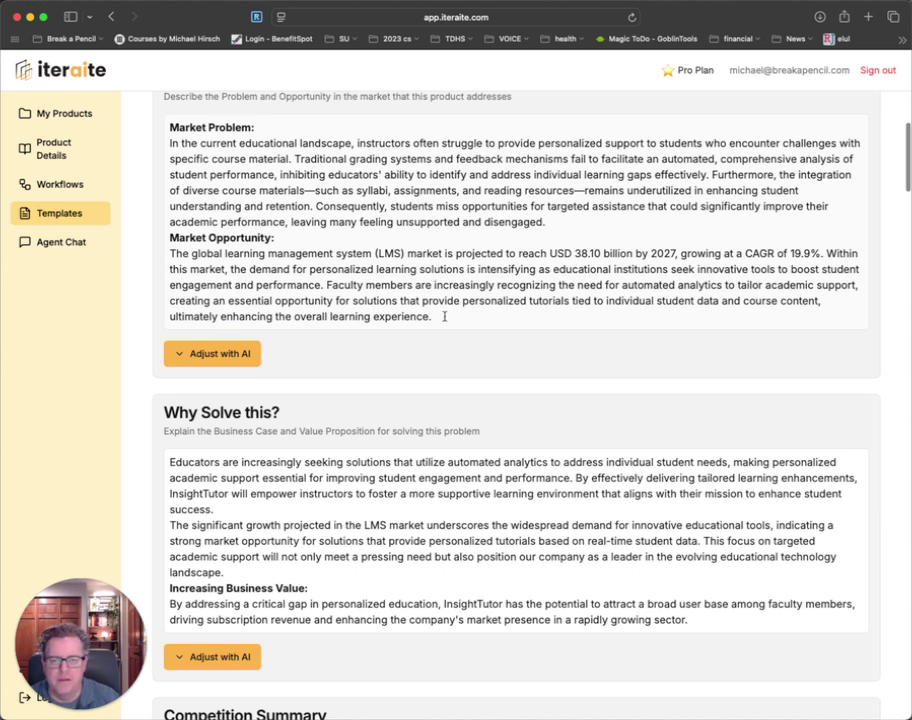
pyautogui.scroll(-2, 444, 316)
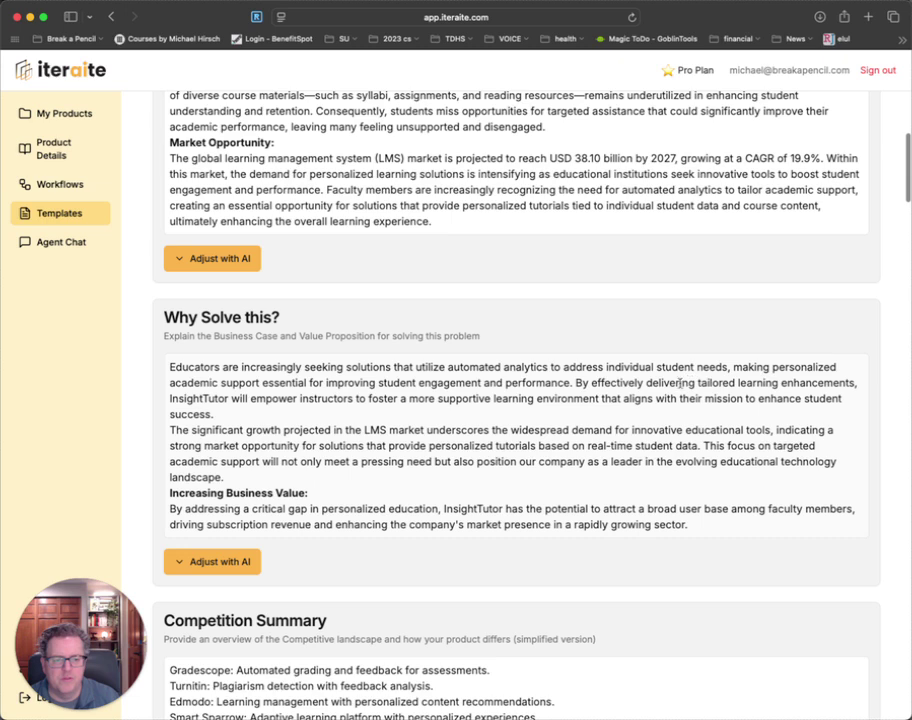
pyautogui.scroll(-1, 259, 494)
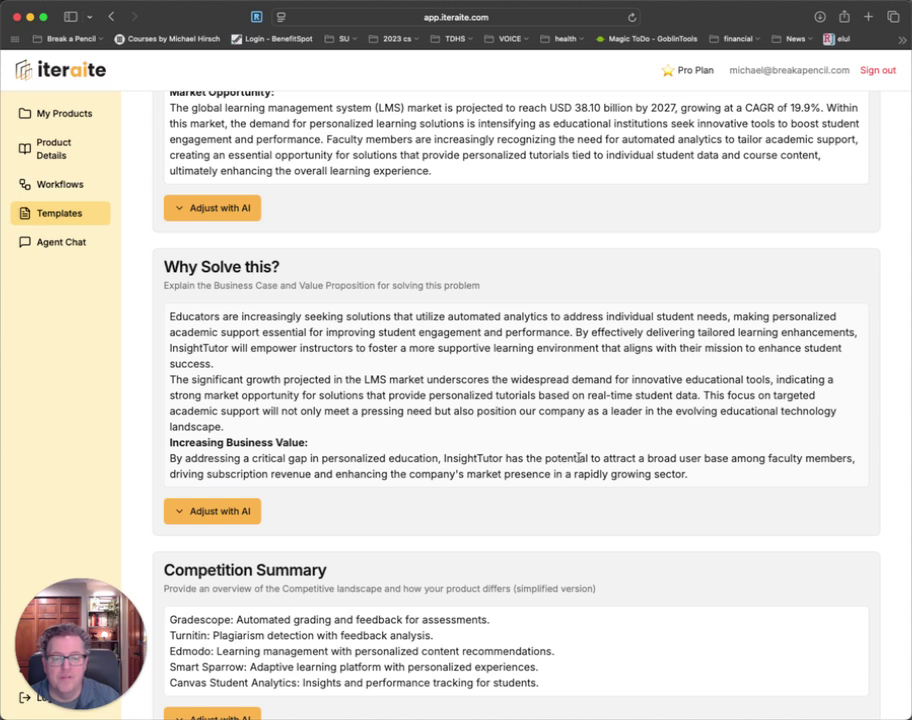
pyautogui.scroll(-2, 503, 481)
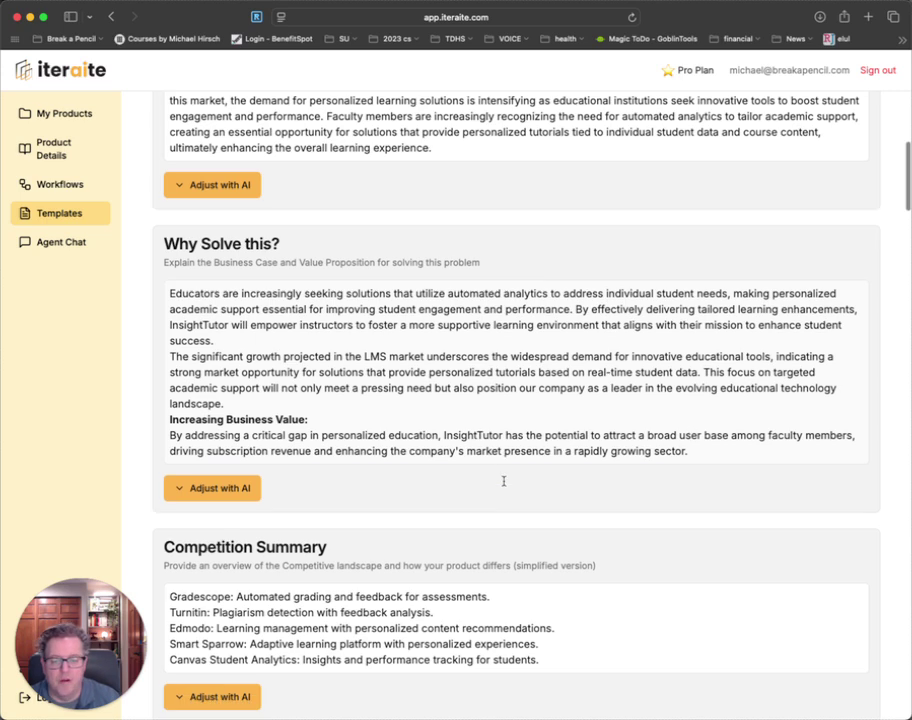
pyautogui.scroll(-5, 503, 481)
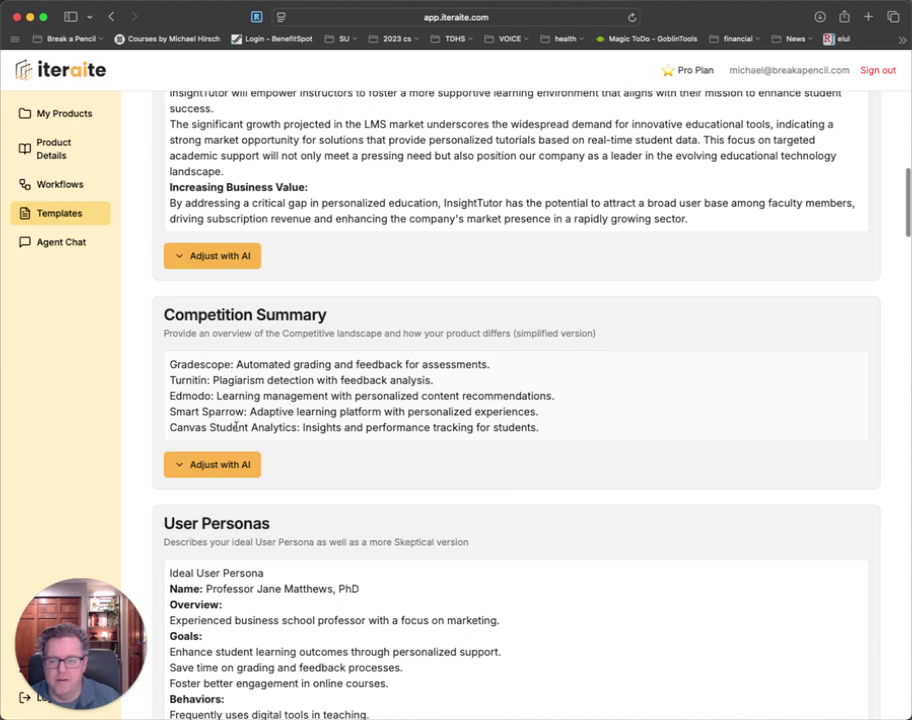
# - Read through the ideal and skeptical User Personas, their validation questions and the Target Customers section
pyautogui.scroll(-3, 240, 435)
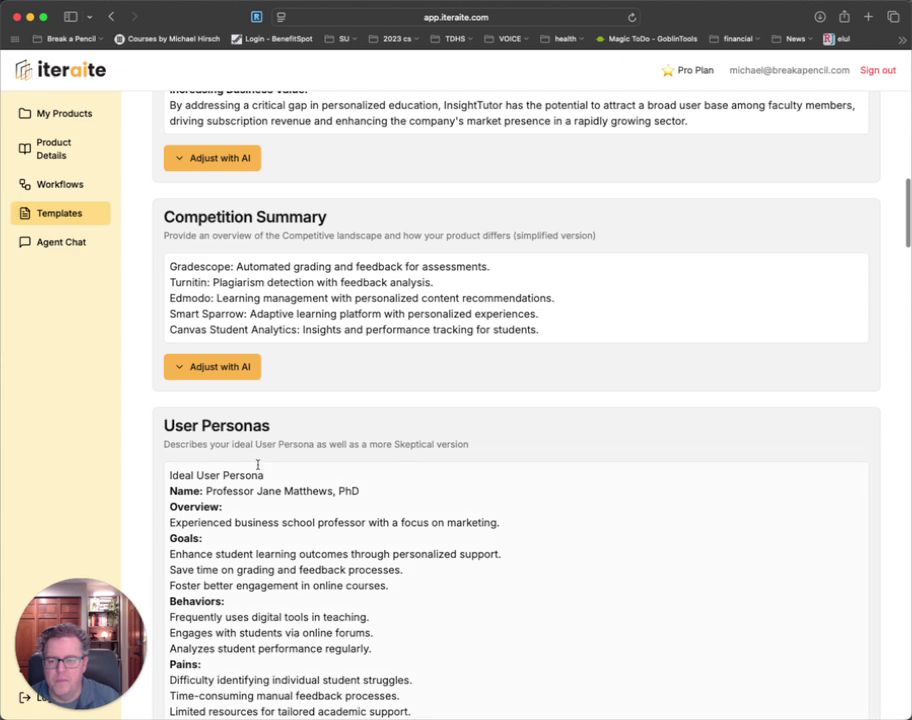
pyautogui.scroll(-5, 257, 465)
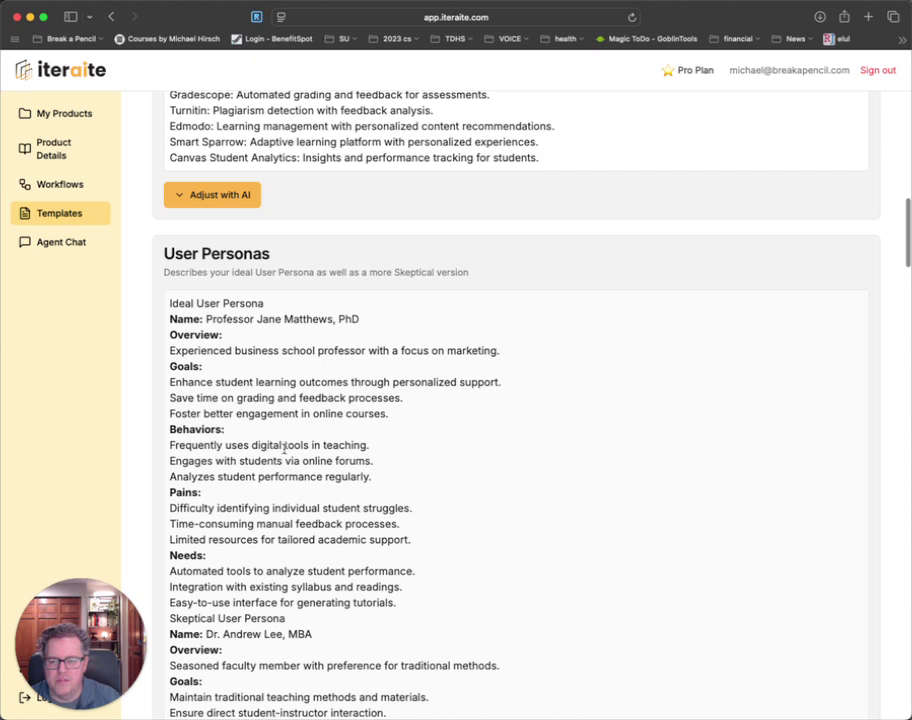
pyautogui.scroll(-2, 284, 449)
pyautogui.scroll(-2, 280, 540)
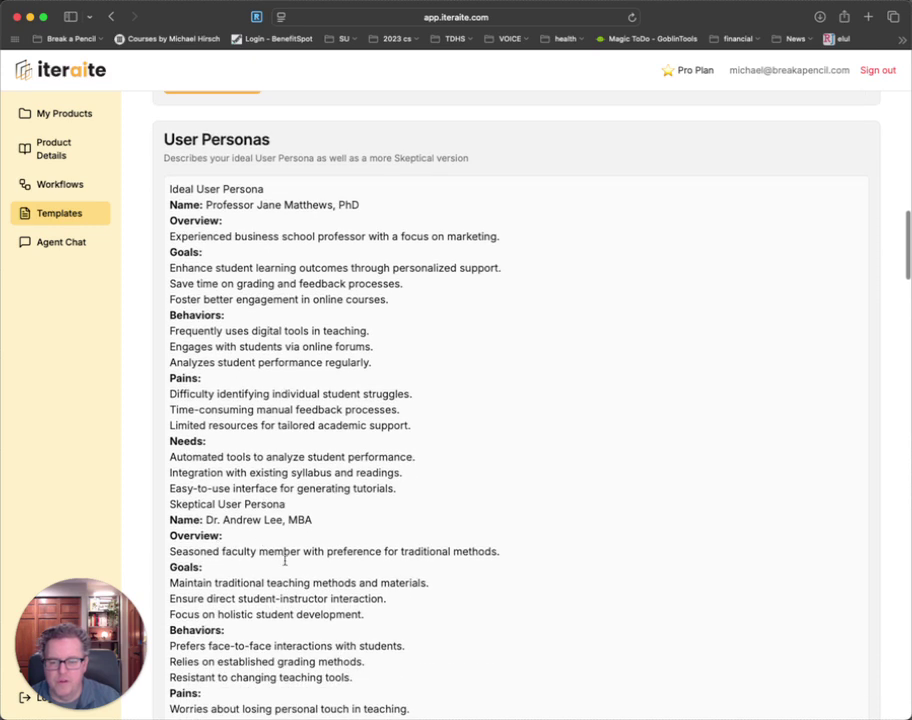
pyautogui.scroll(-6, 284, 560)
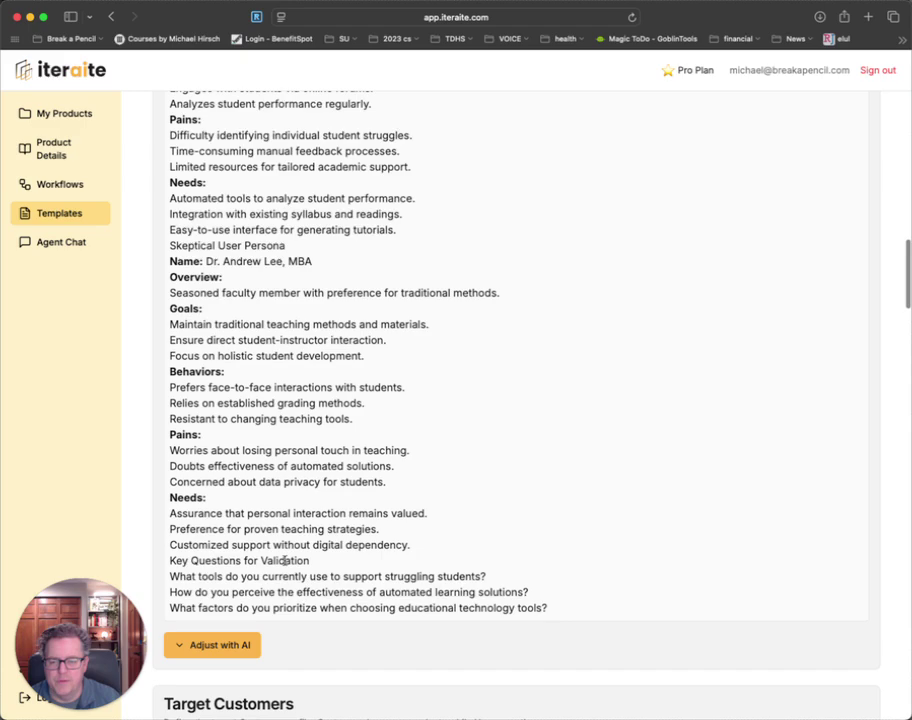
pyautogui.scroll(-9, 284, 560)
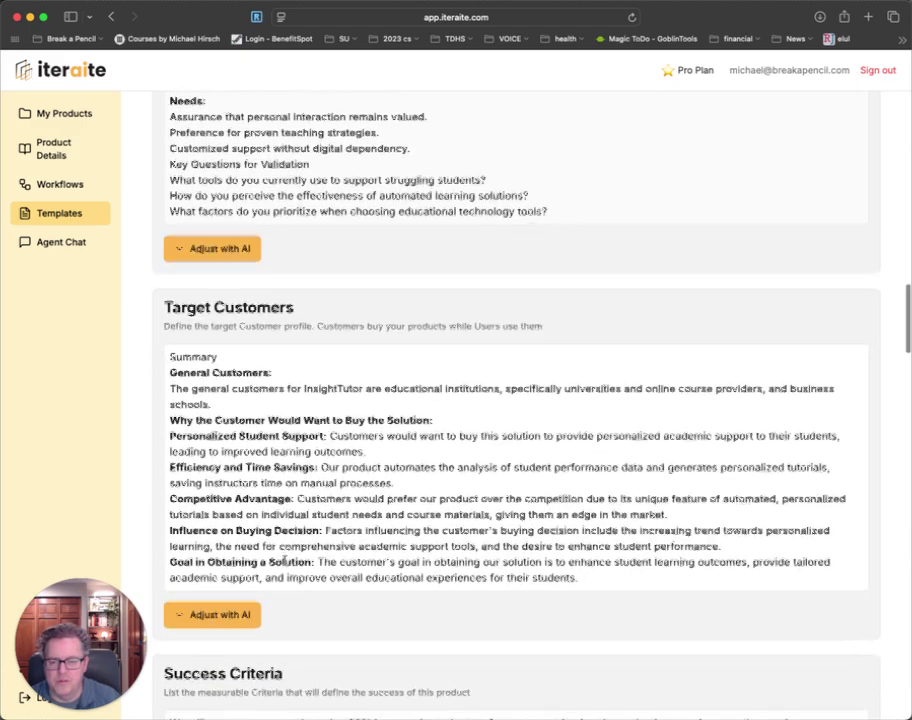
pyautogui.scroll(-2, 285, 560)
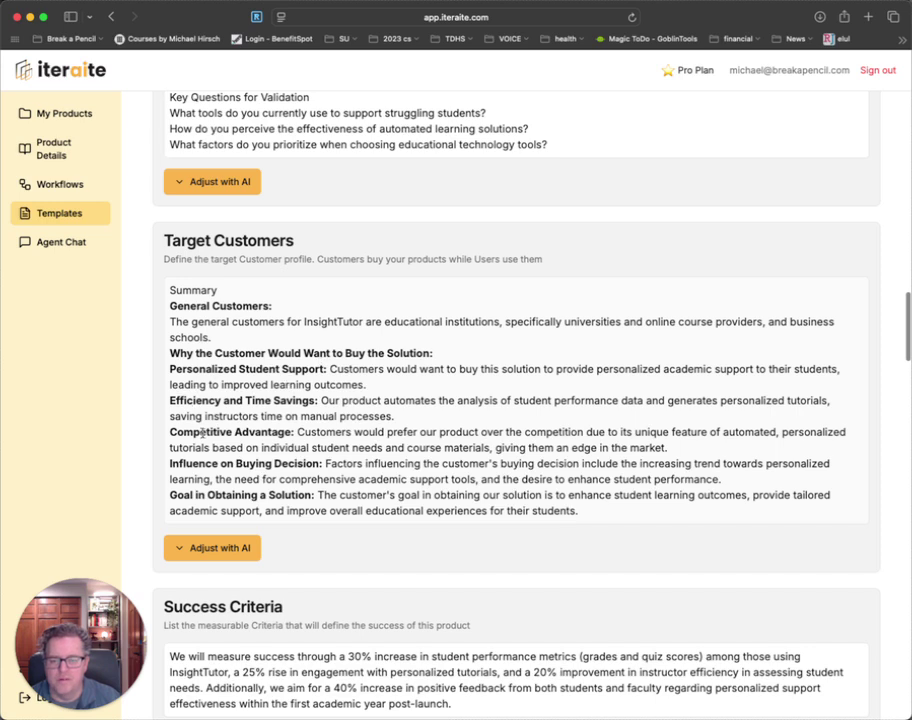
# - Examine the Success Criteria, Feature List, Milestones and Release Details sections of the document
pyautogui.scroll(-6, 326, 416)
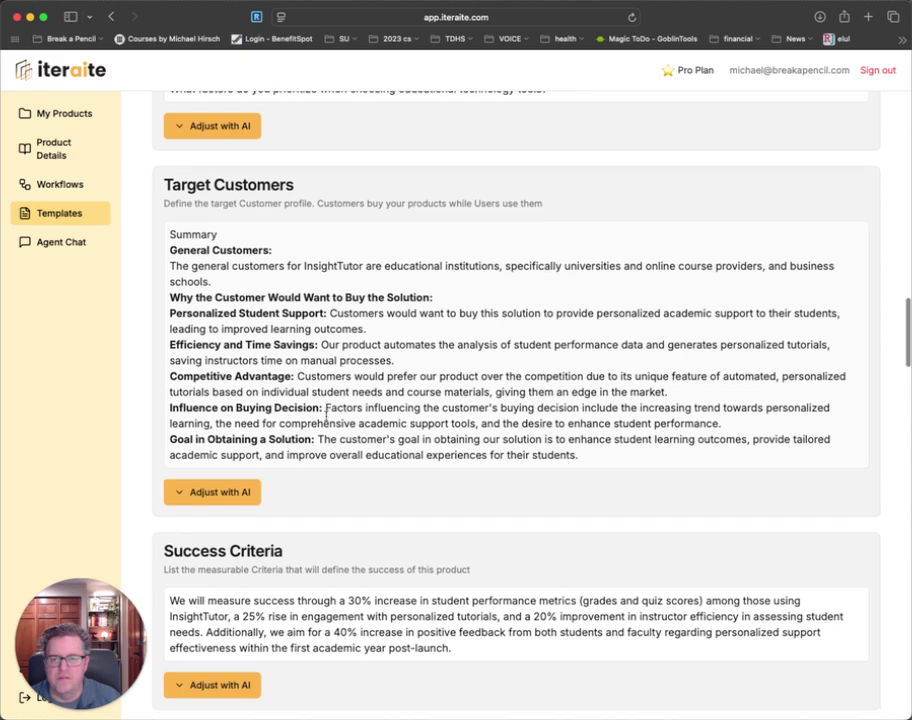
pyautogui.scroll(-3, 326, 418)
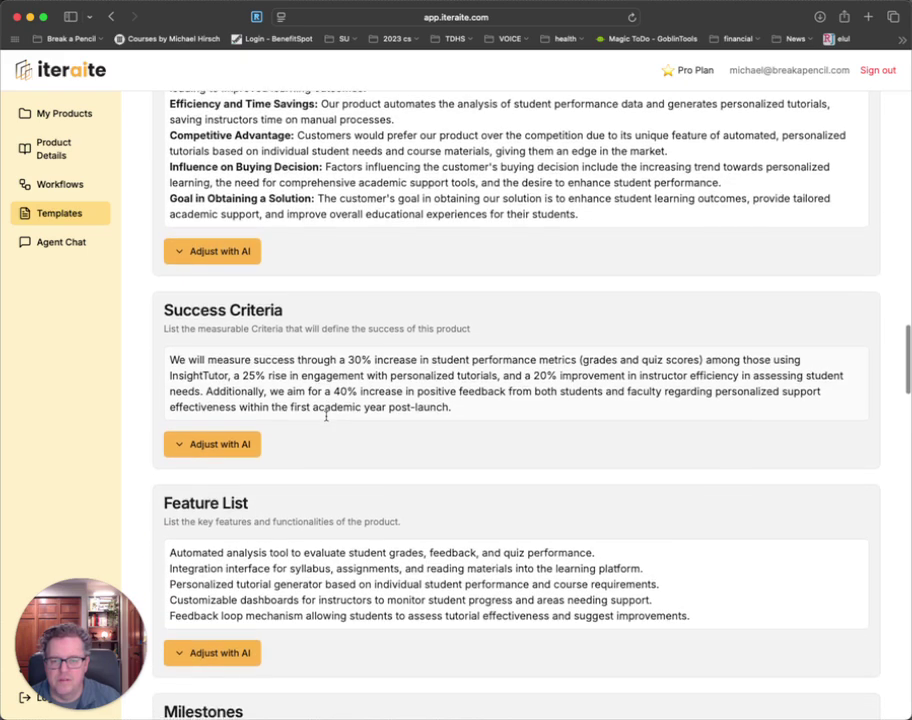
pyautogui.scroll(-1, 290, 380)
pyautogui.scroll(-2, 278, 358)
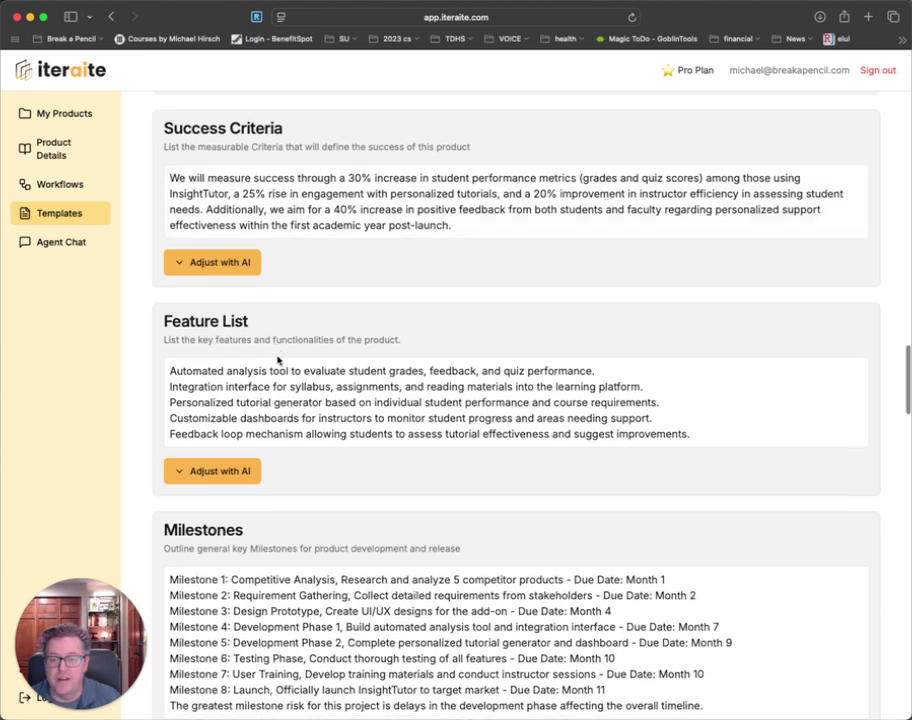
pyautogui.scroll(-2, 249, 443)
pyautogui.scroll(-3, 253, 485)
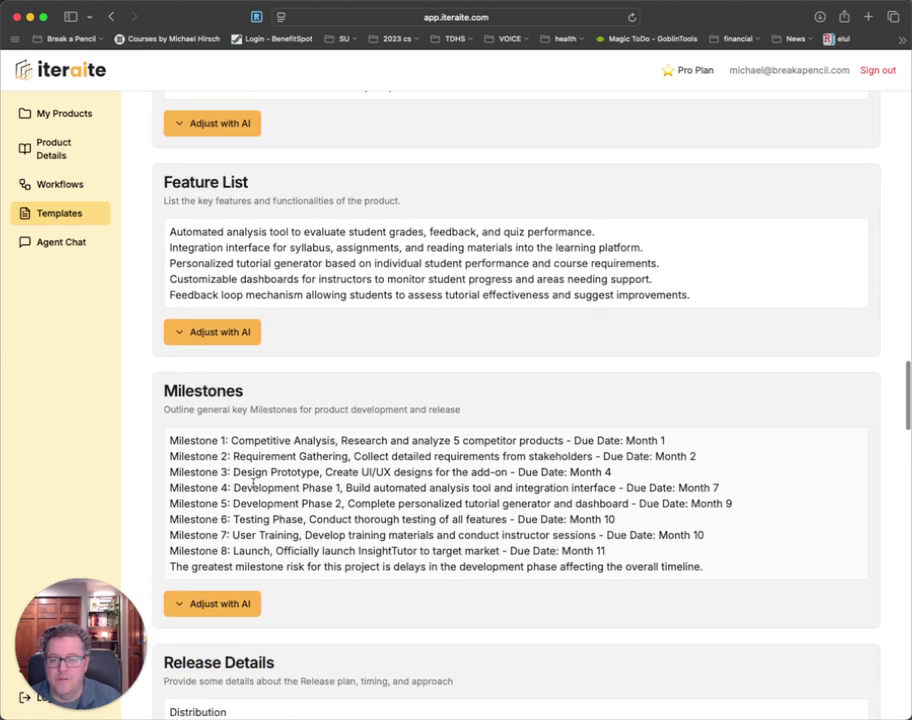
pyautogui.scroll(-5, 260, 533)
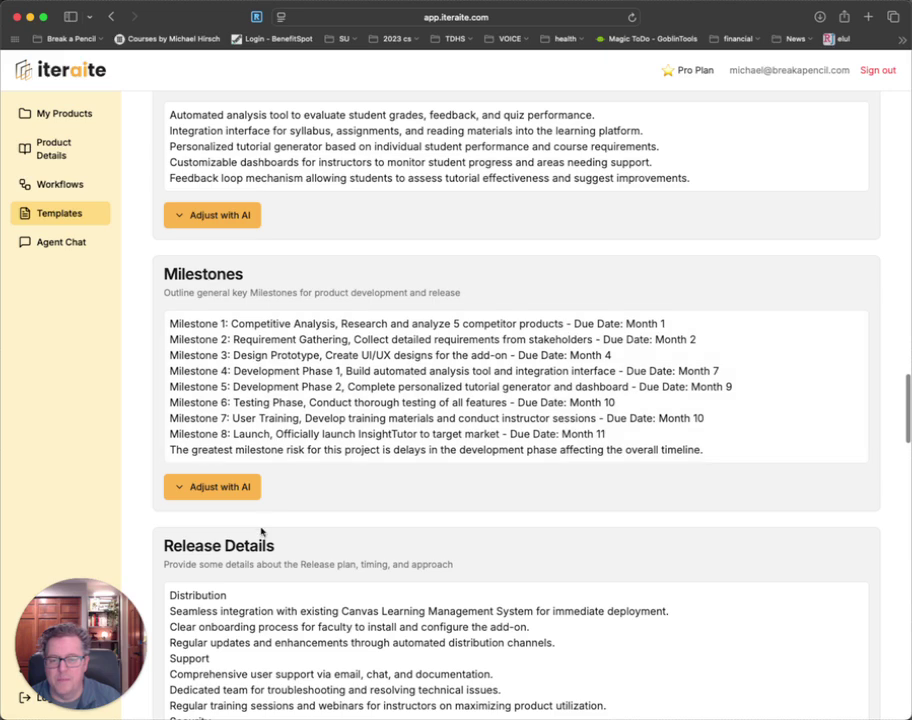
pyautogui.scroll(-3, 260, 533)
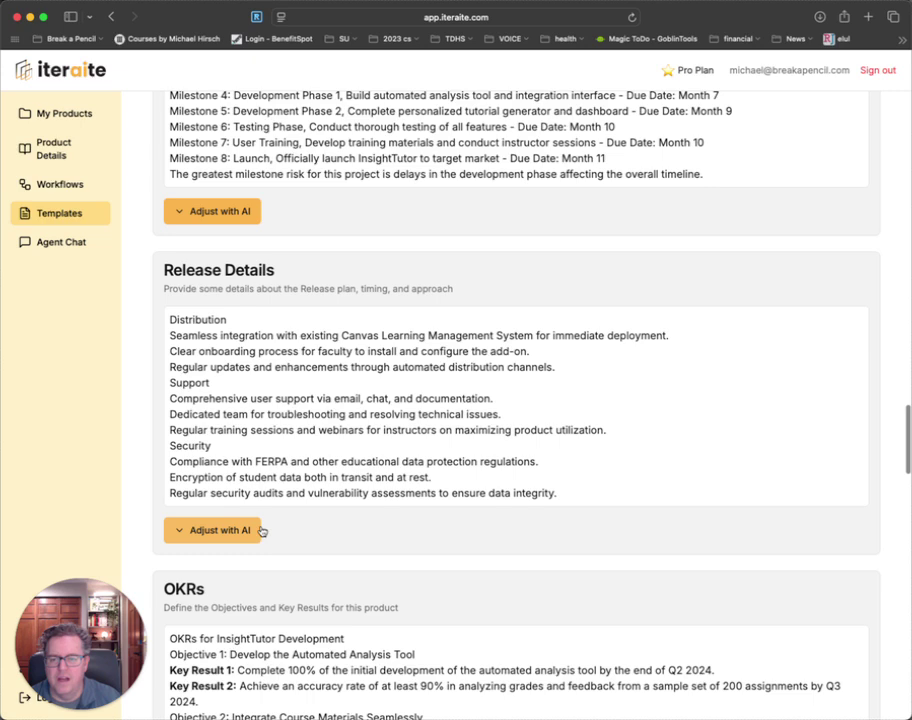
# - Review the OKRs, Sales Propositions and Product Requirements sections for InsightTutor
pyautogui.scroll(-7, 260, 531)
pyautogui.scroll(-3, 260, 527)
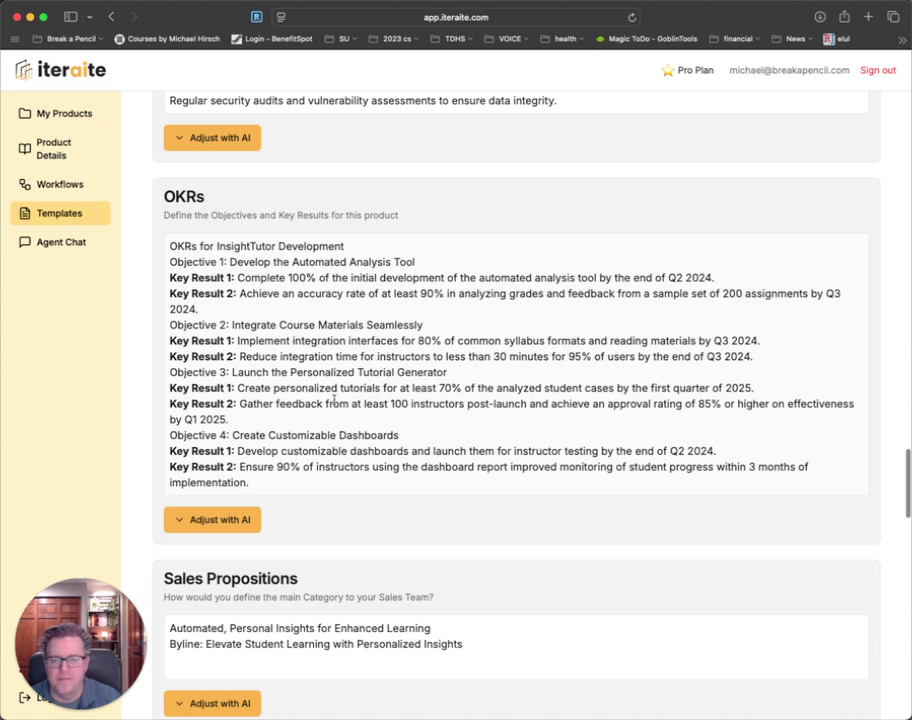
pyautogui.scroll(-4, 334, 399)
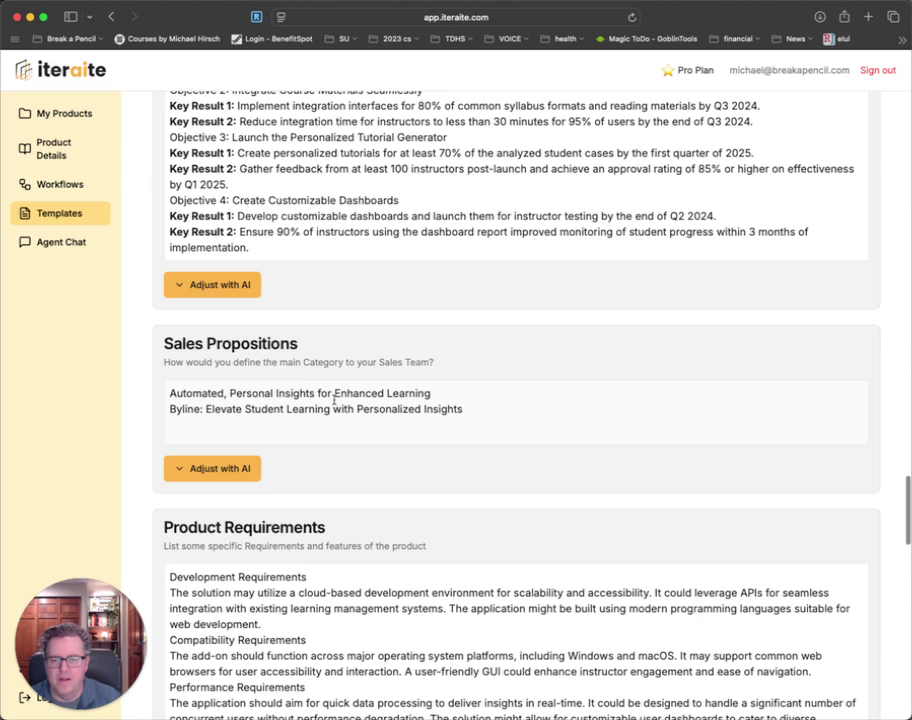
pyautogui.scroll(-1, 334, 399)
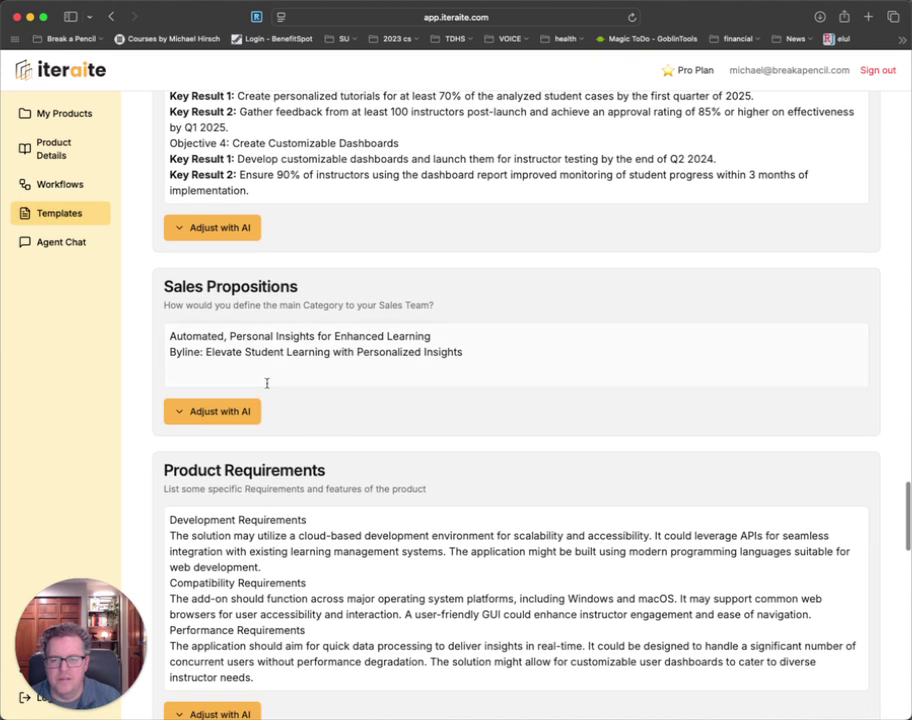
pyautogui.scroll(-2, 267, 383)
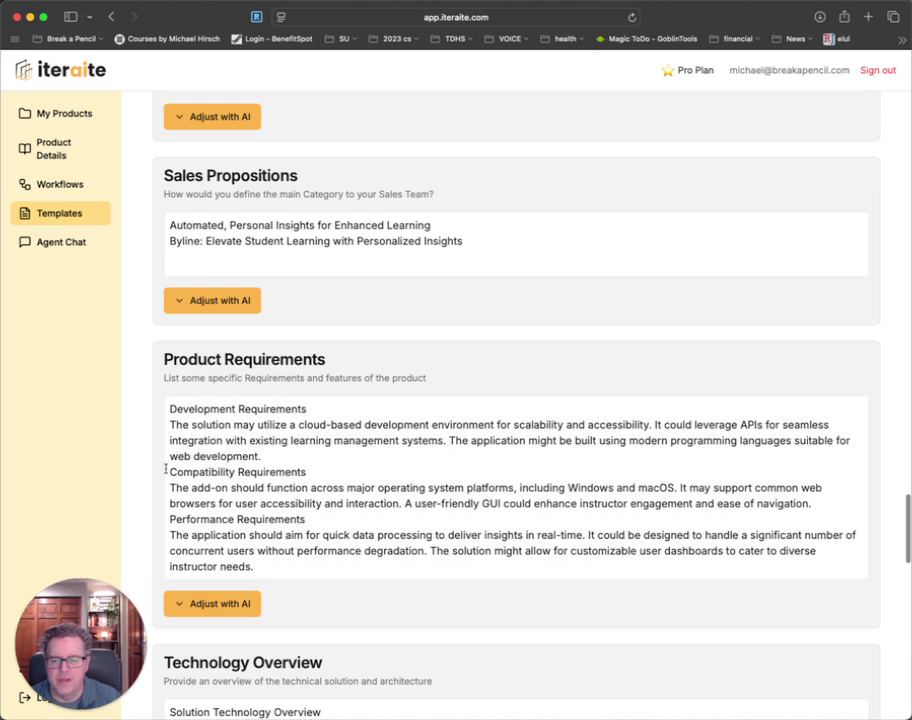
pyautogui.scroll(-1, 327, 496)
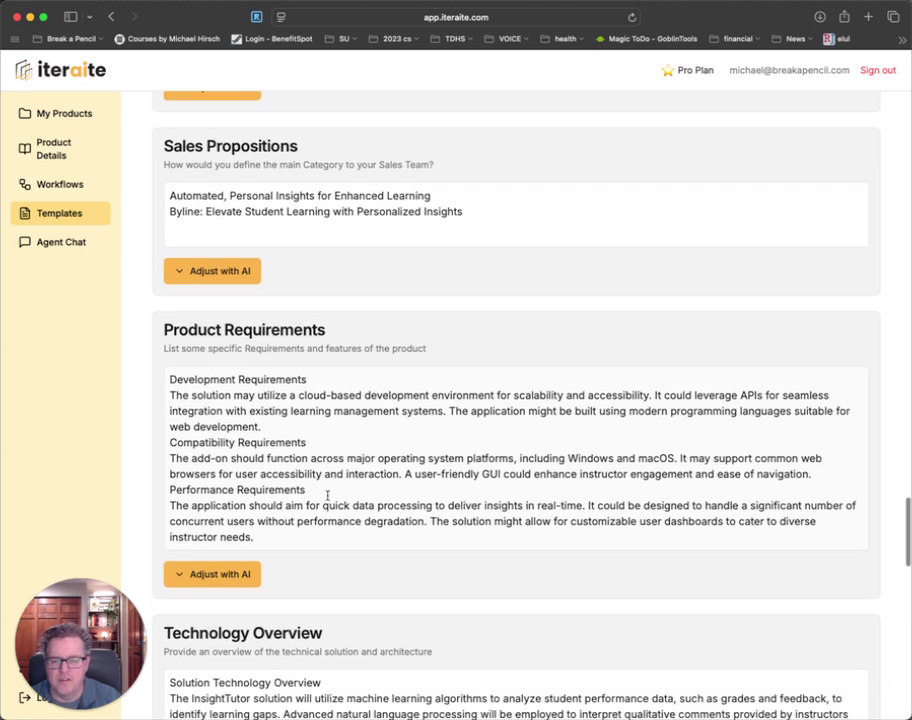
pyautogui.scroll(-2, 327, 496)
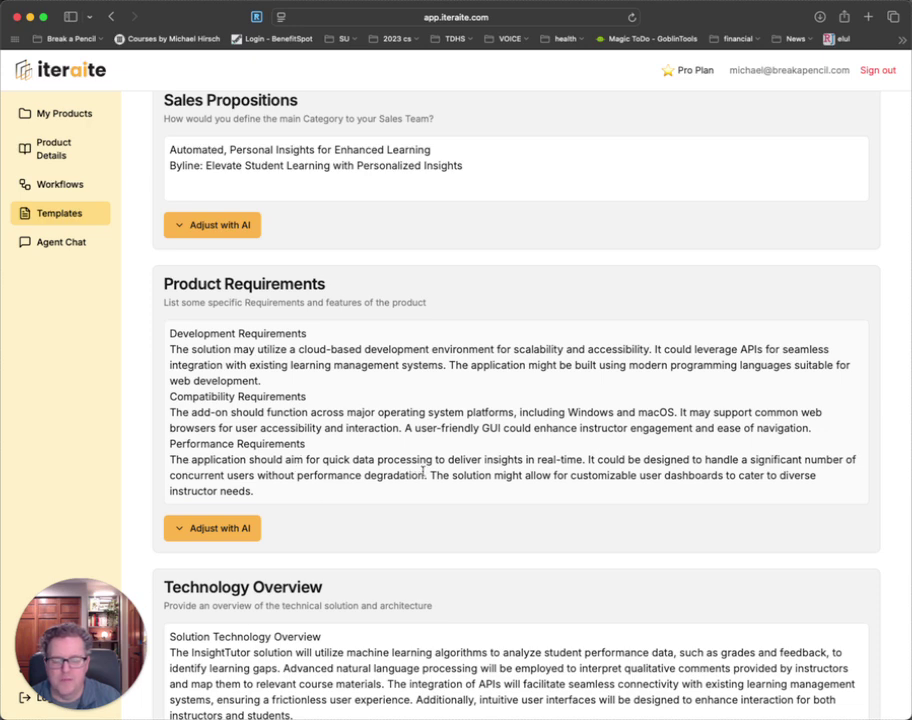
# - Examine the Technology Overview, Conceptual Press Release, Potential Complaints and VirtualProduct Team Feedback, and return to the document's beginning
pyautogui.scroll(-5, 370, 481)
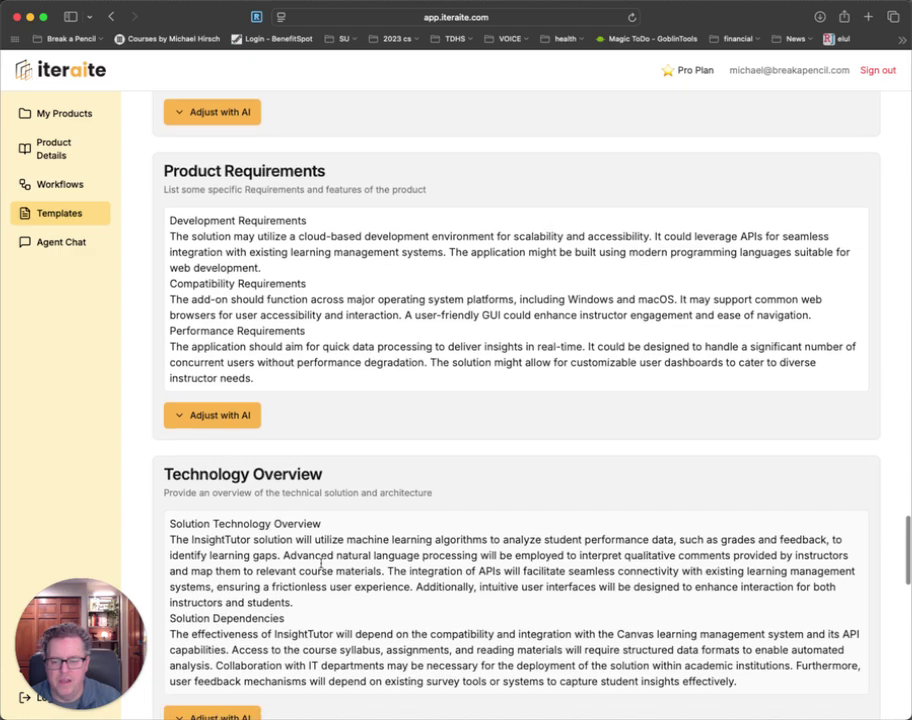
pyautogui.scroll(-8, 320, 565)
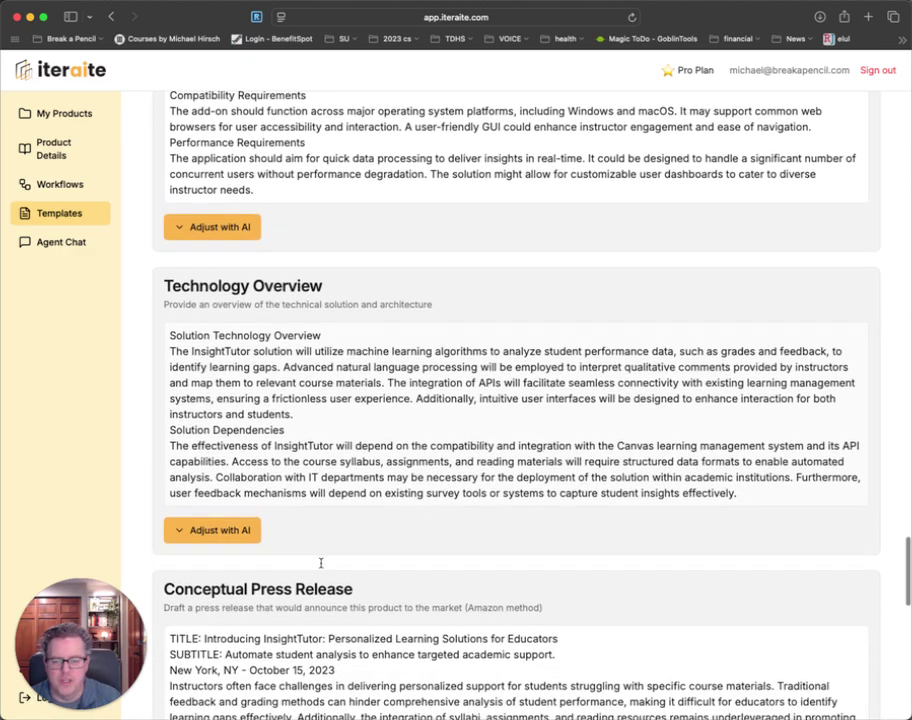
pyautogui.scroll(-10, 320, 563)
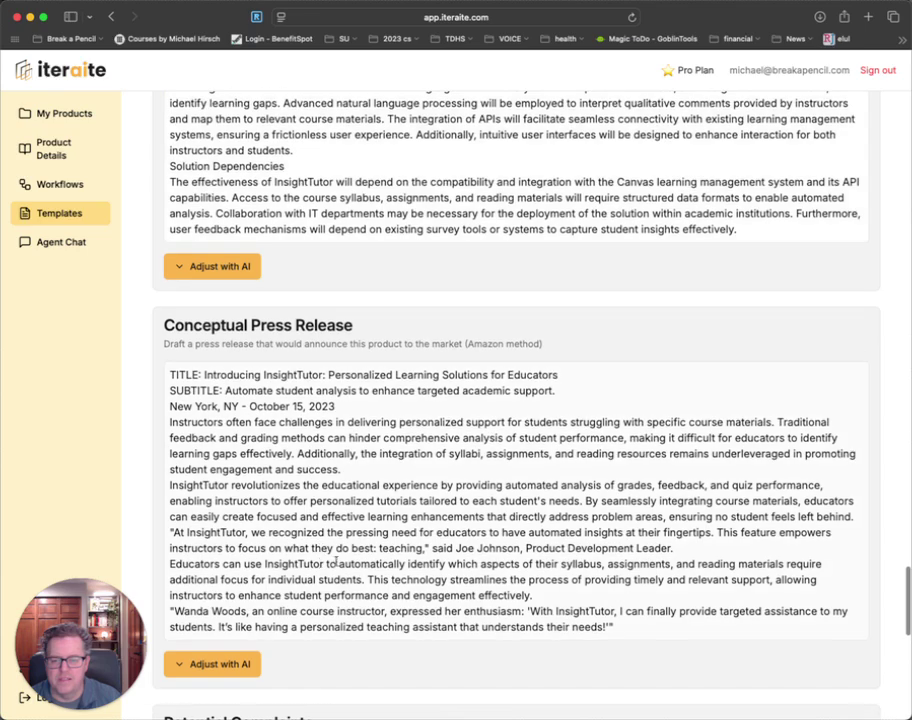
pyautogui.scroll(-7, 320, 555)
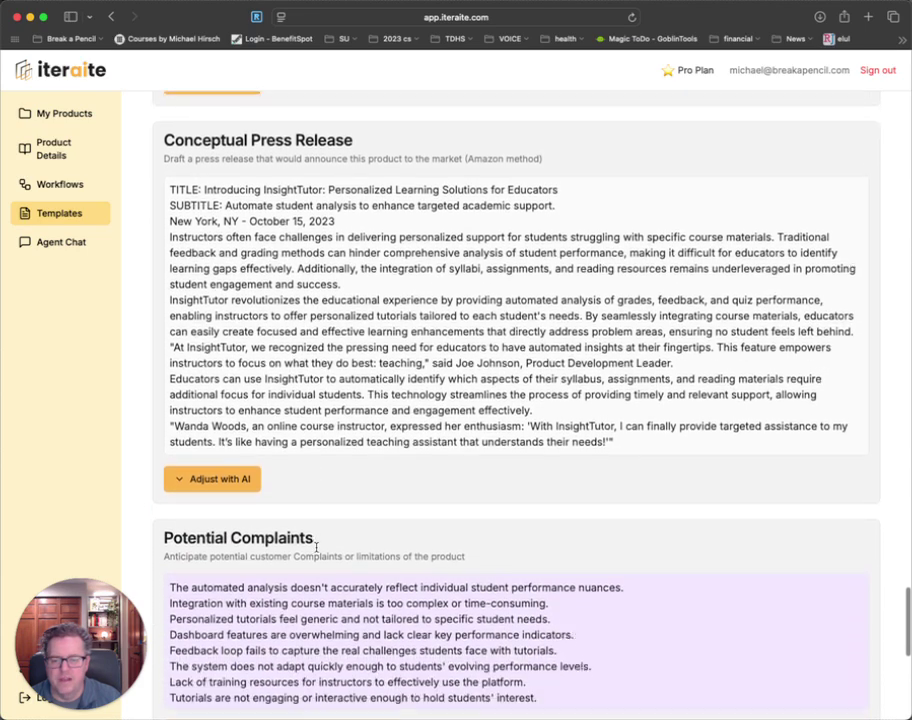
pyautogui.scroll(-10, 316, 547)
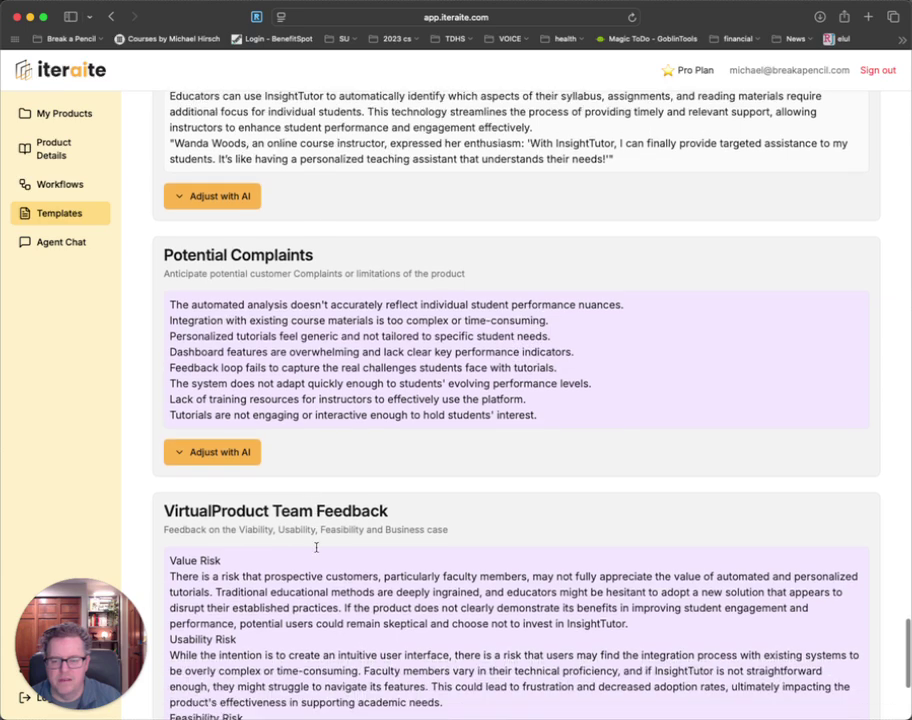
pyautogui.scroll(-10, 316, 547)
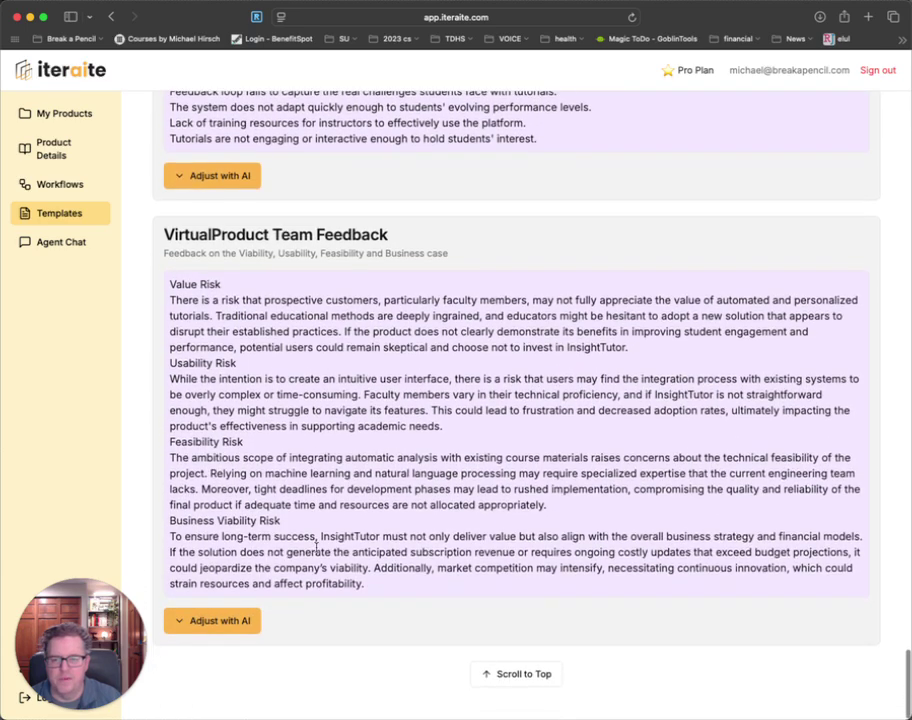
pyautogui.click(301, 286)
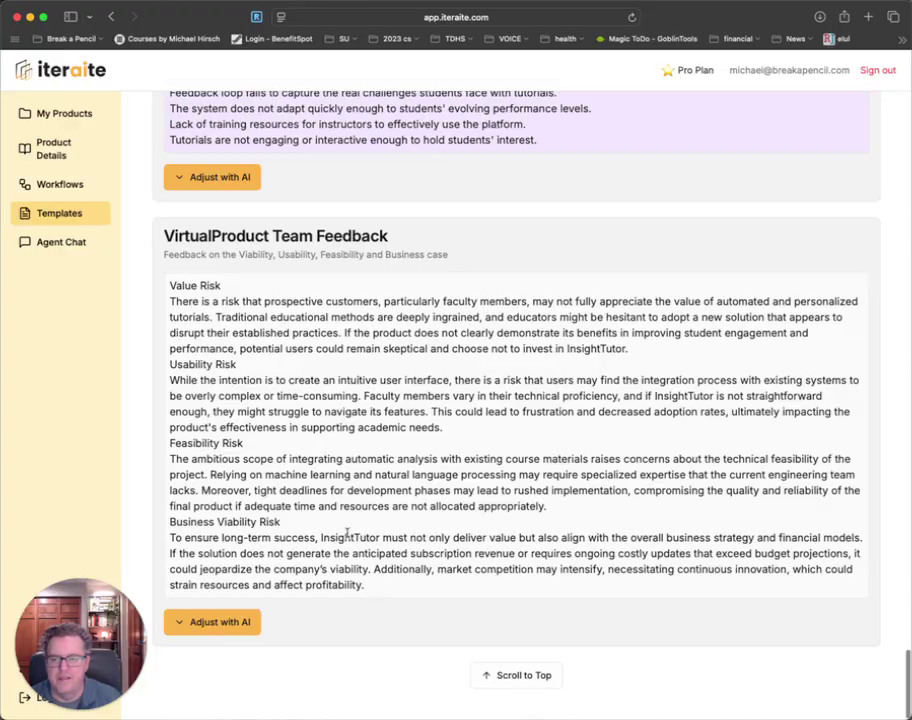
pyautogui.scroll(20, 347, 532)
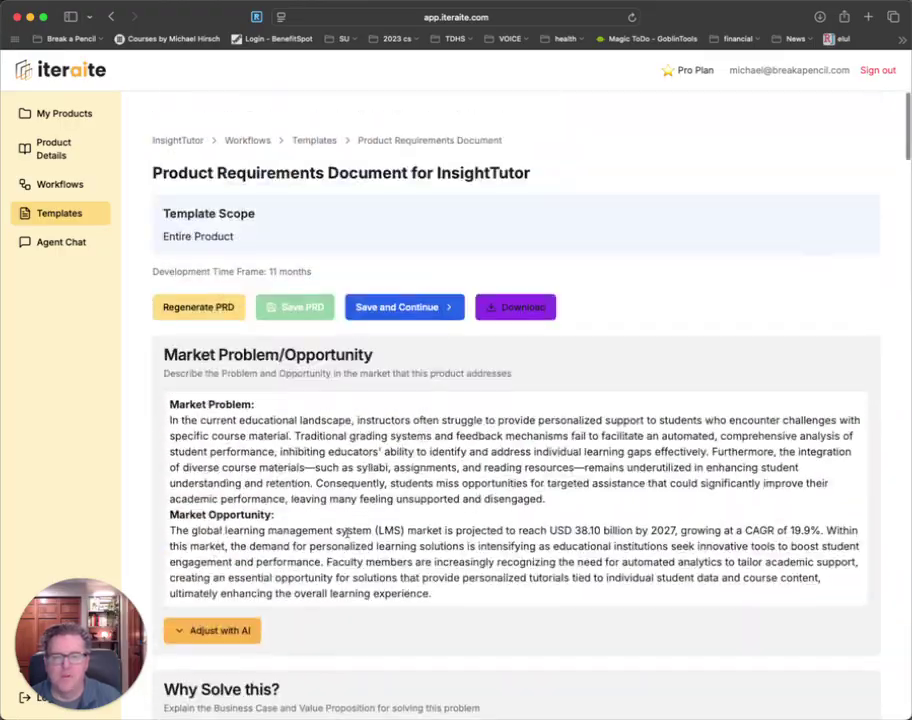